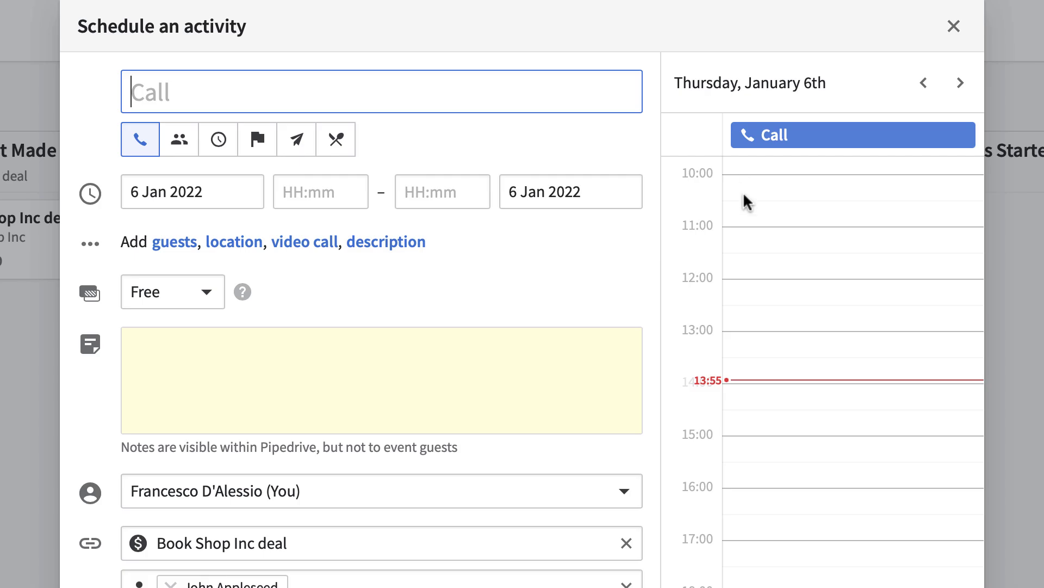
Advance the activity calendar to later days before moving to the empty Deals pipeline.
click(960, 83)
click(961, 82)
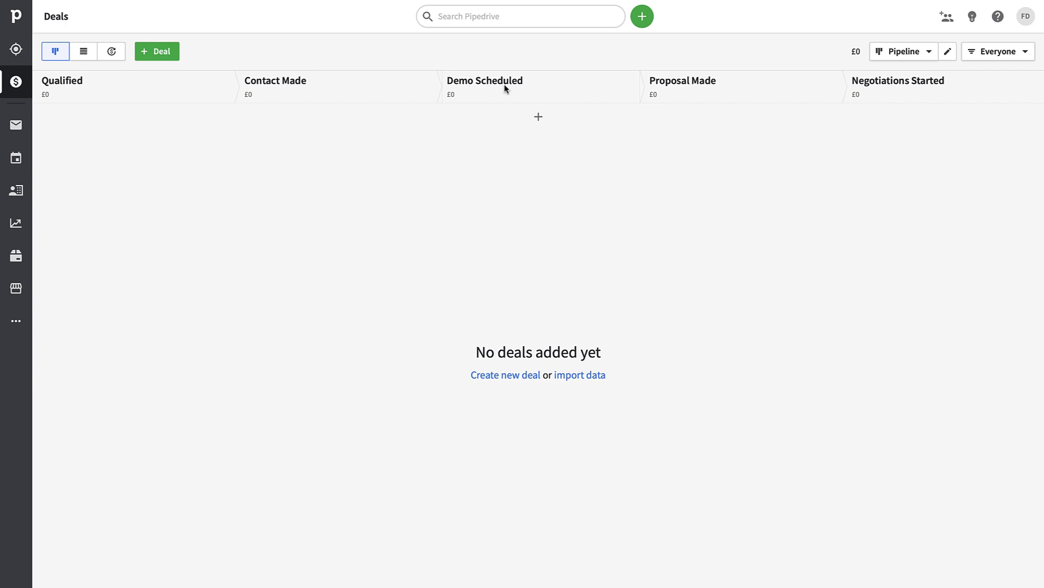
Edit the pipeline and rename the Qualified stage to 'Book Shops Visited'.
click(950, 56)
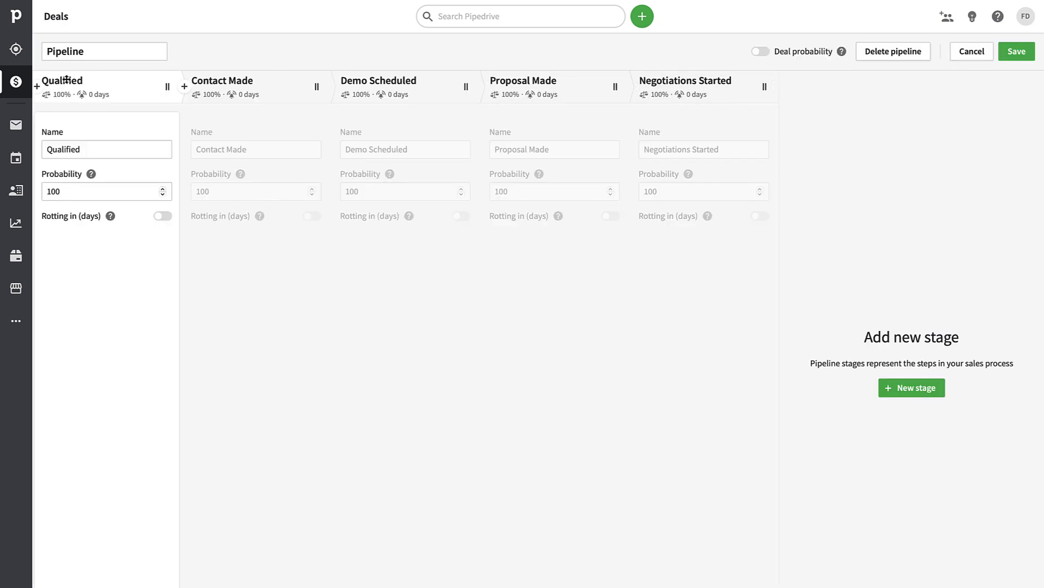
double_click(88, 142)
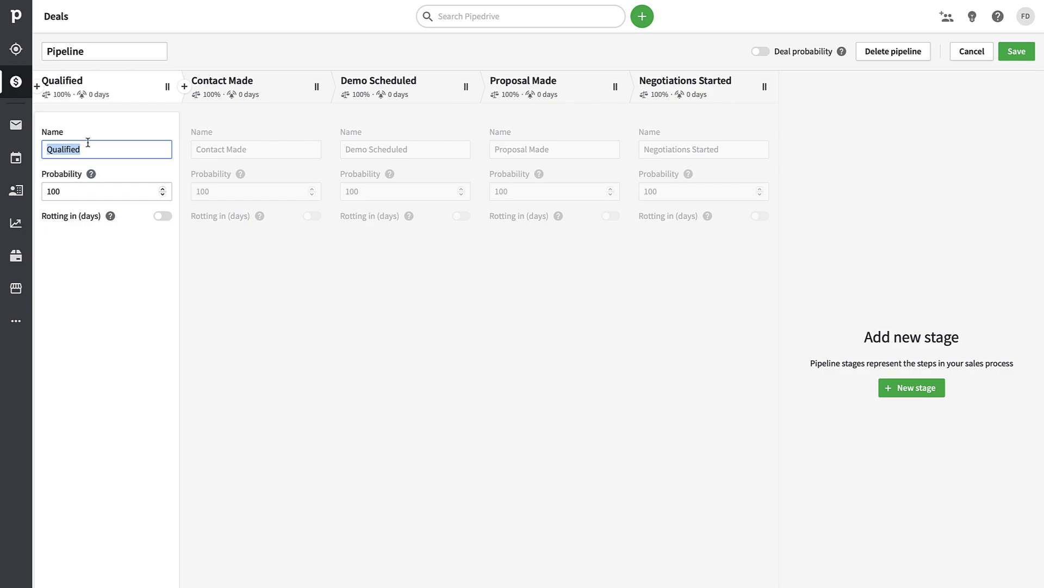
text(Book Shops Visited)
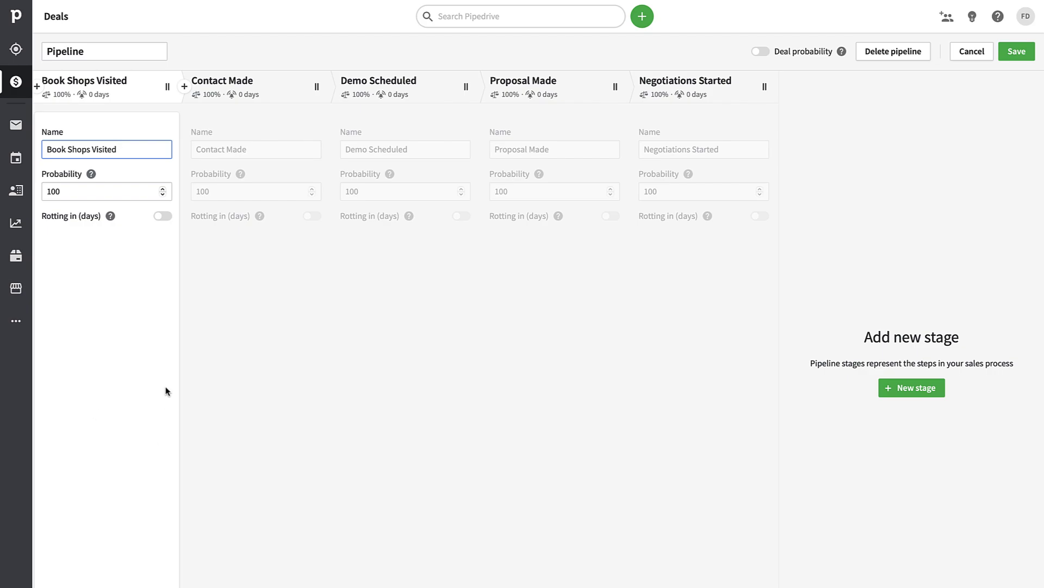
Review the remaining stage names and add a new stage after Negotiations Started.
triple_click(266, 154)
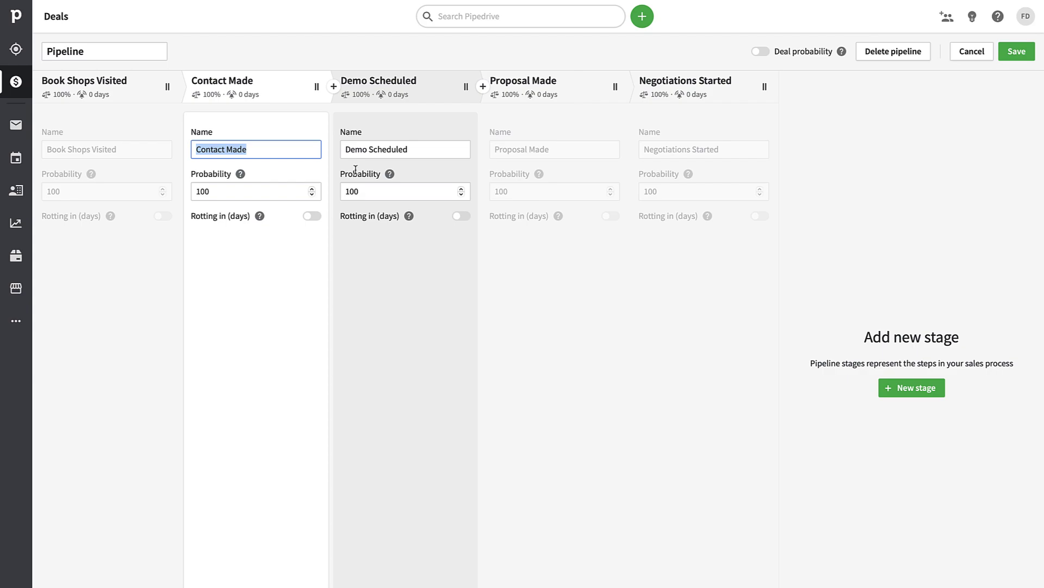
click(403, 148)
triple_click(403, 149)
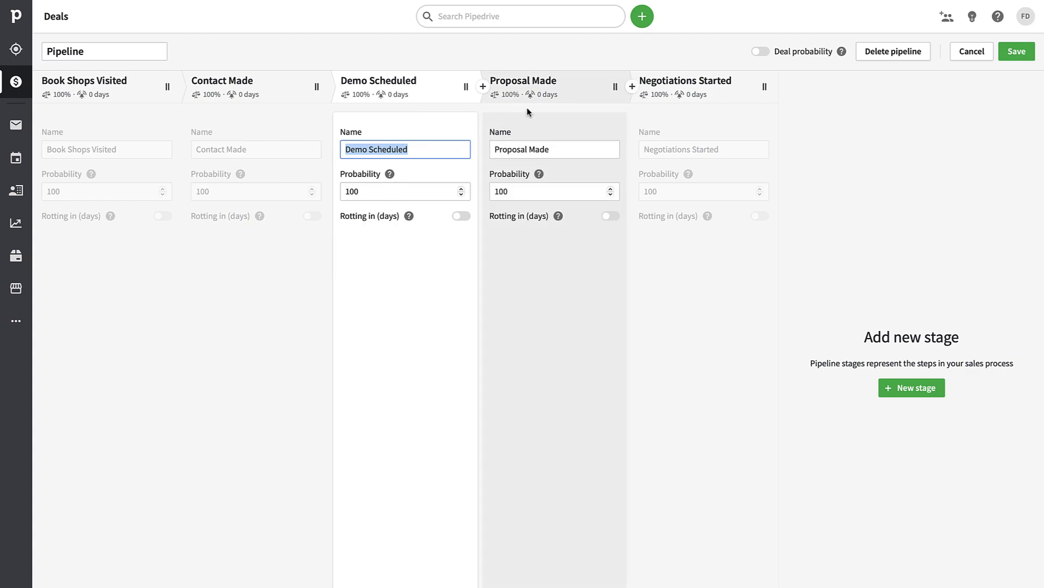
triple_click(533, 150)
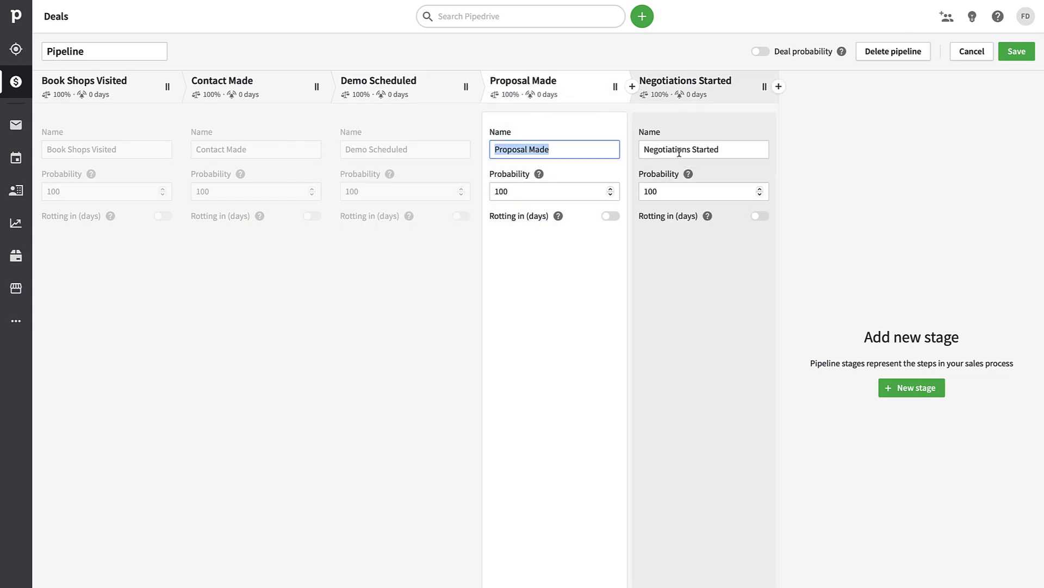
triple_click(679, 153)
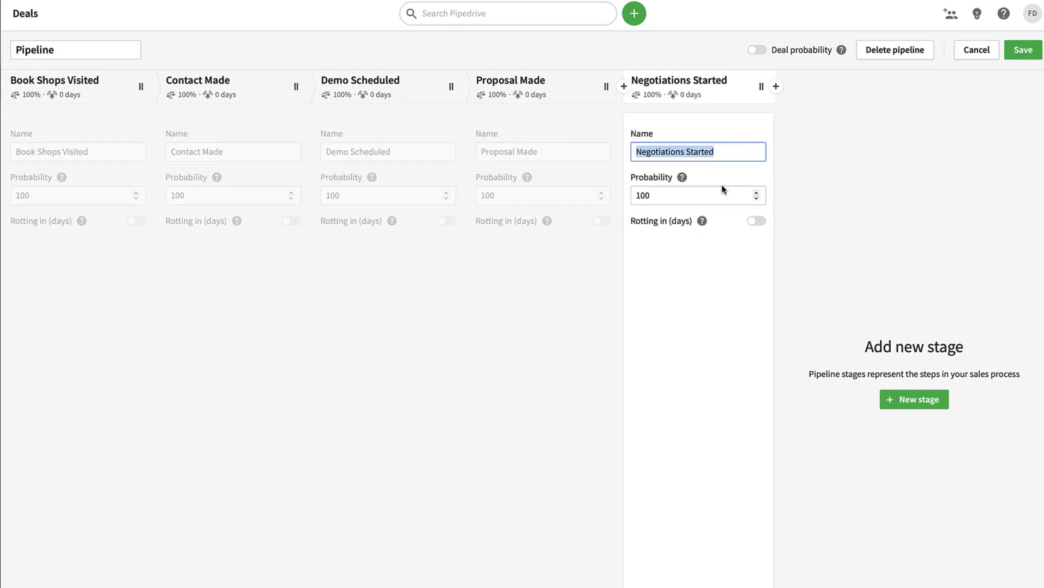
click(779, 86)
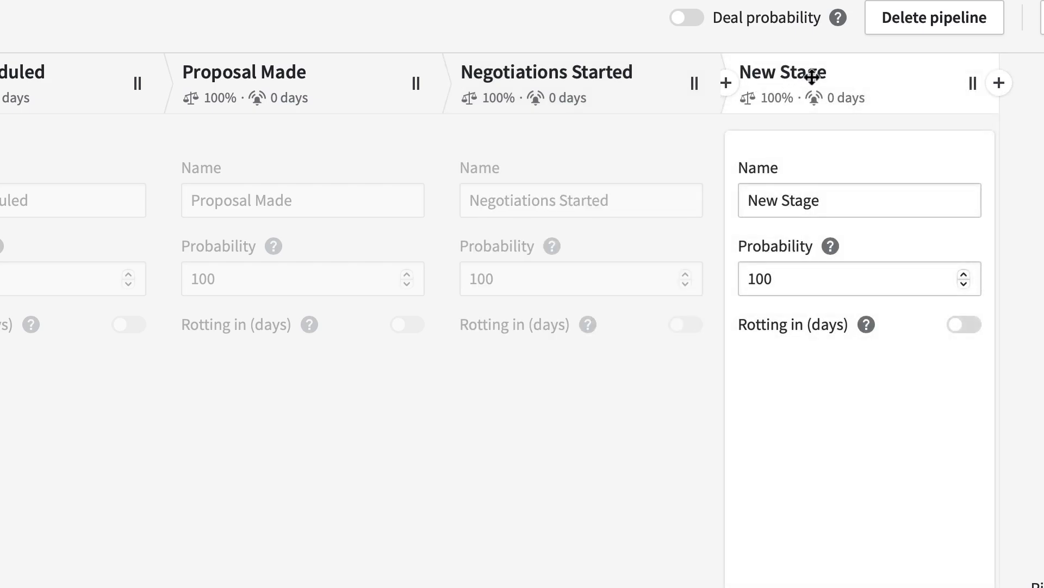
Replace the placeholder New Stage name with 'Completed'.
click(816, 200)
triple_click(816, 200)
text(Completed)
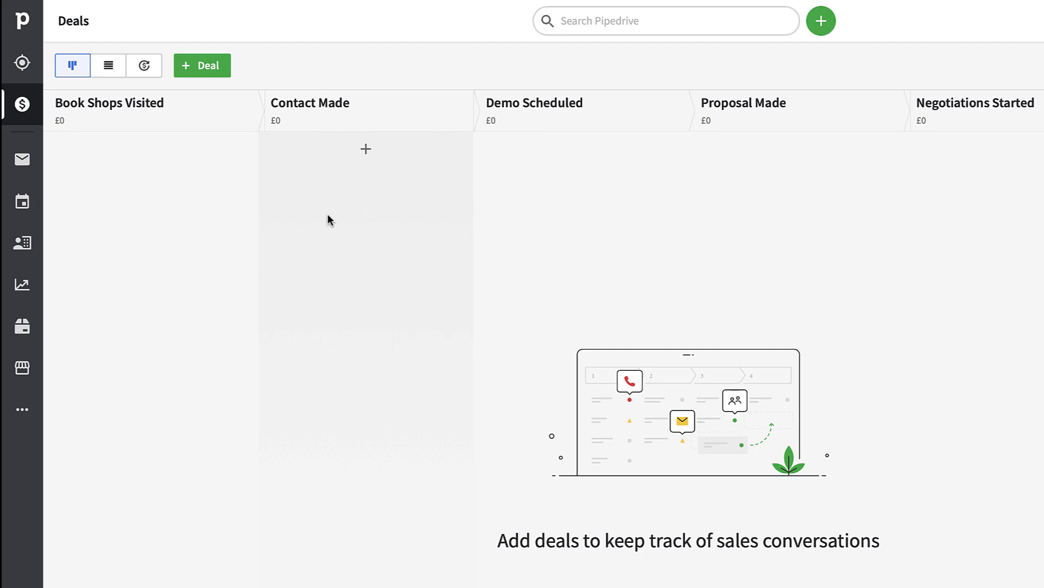
Start a new deal and close the Customise form fields tip.
click(217, 70)
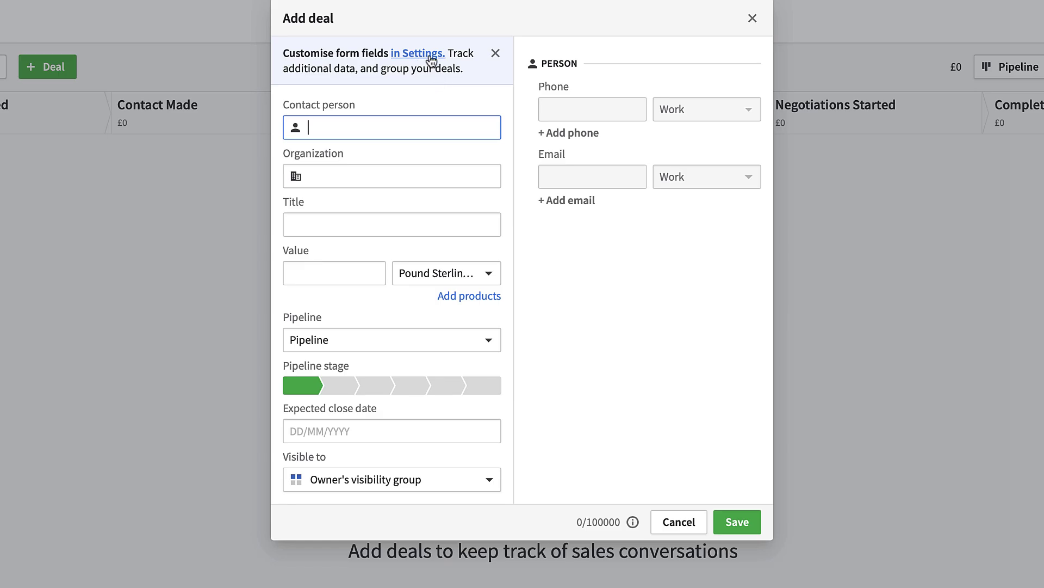
click(495, 53)
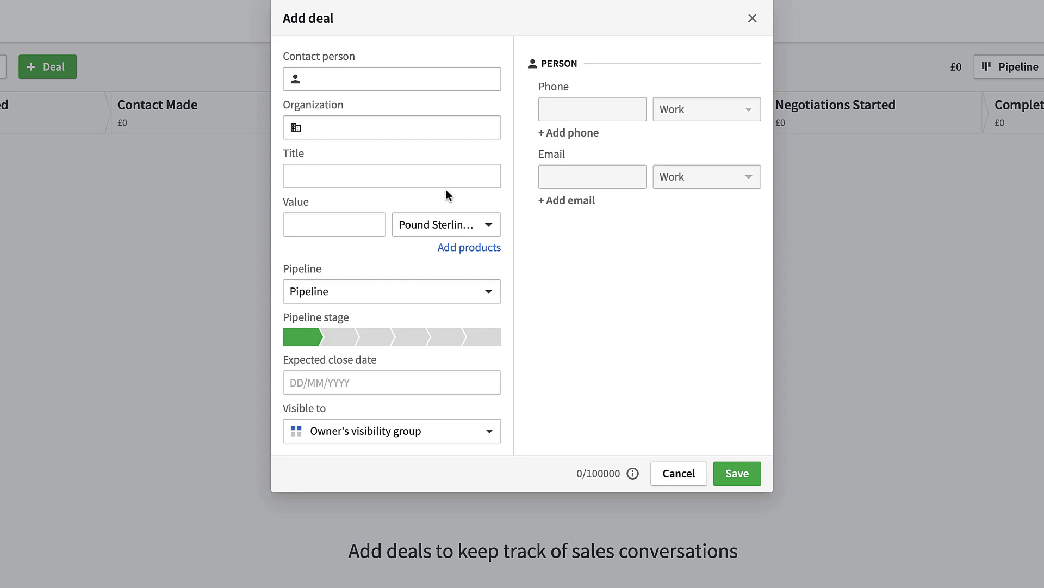
Enter the contact person's name and add 'Book Shop Inc' as a new organization.
click(383, 81)
text(J)
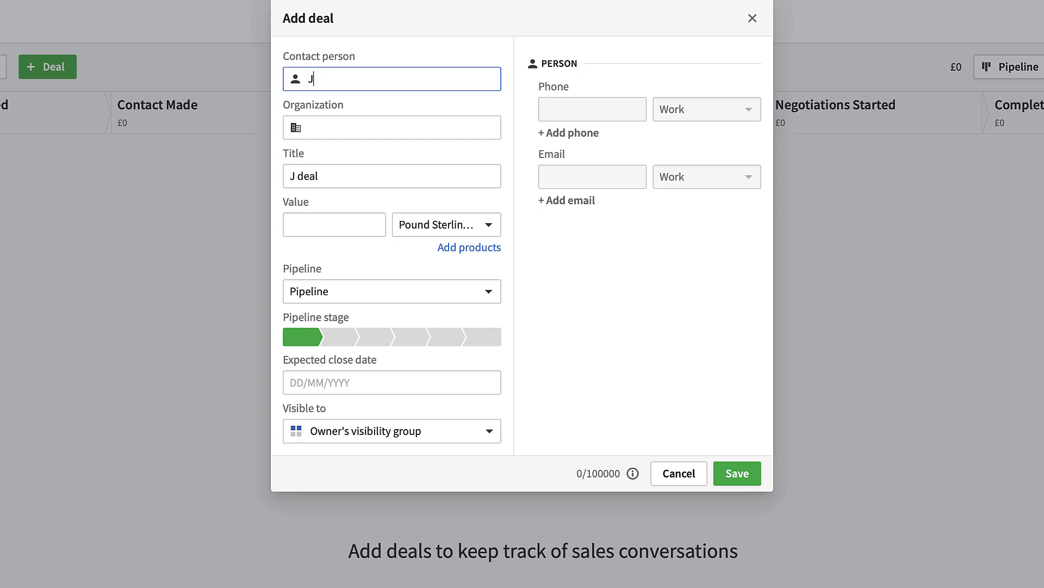
text(ohn Appleseed)
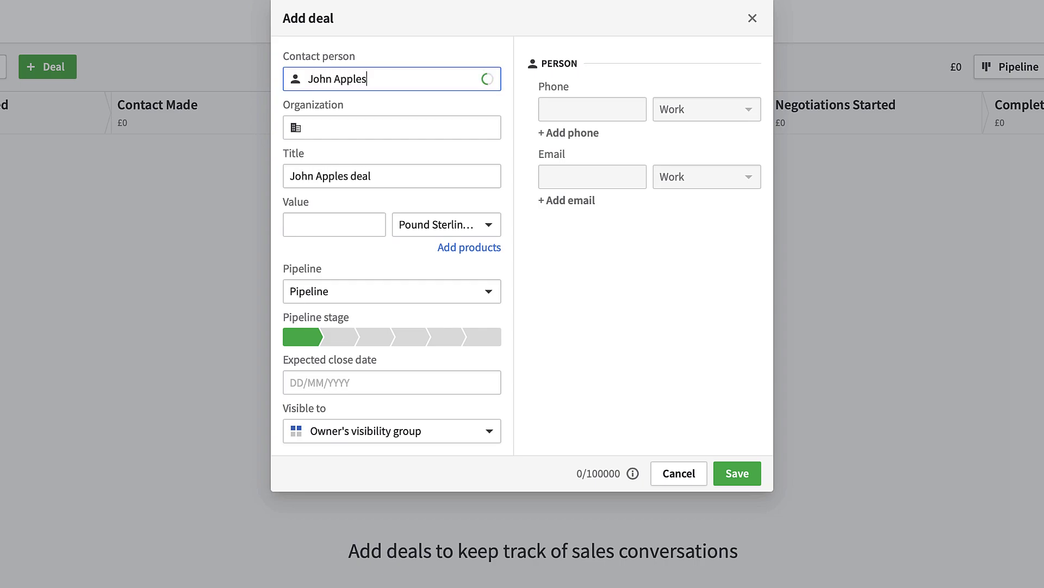
click(399, 126)
text(Book SH)
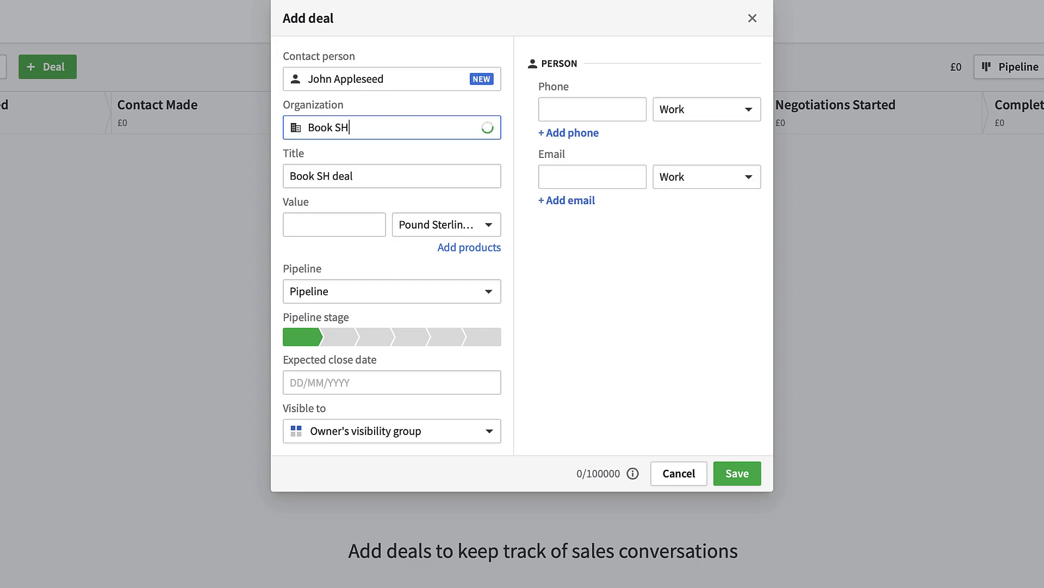
key(BackSpace)
text(hop Inc)
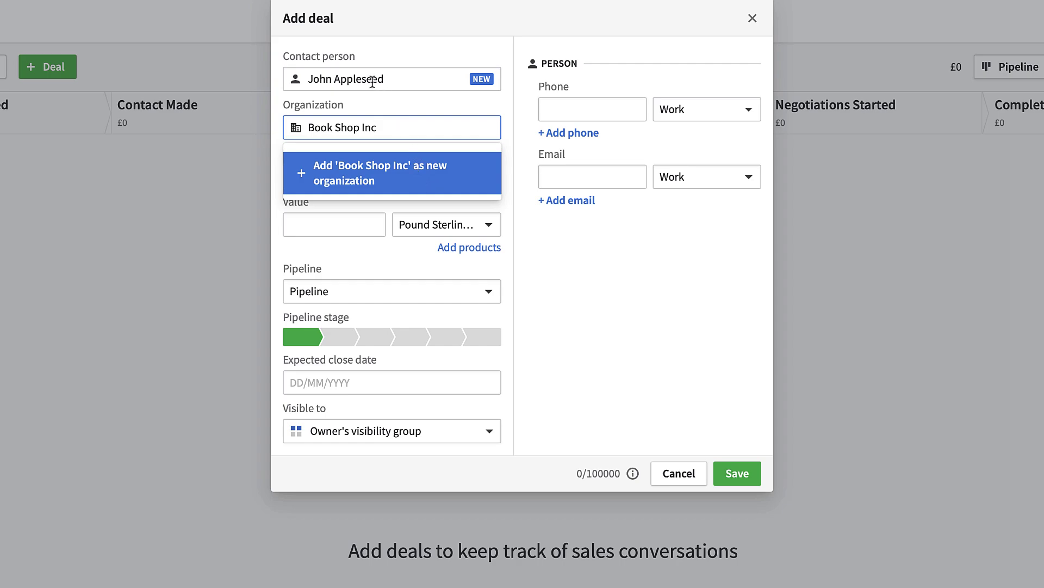
click(416, 180)
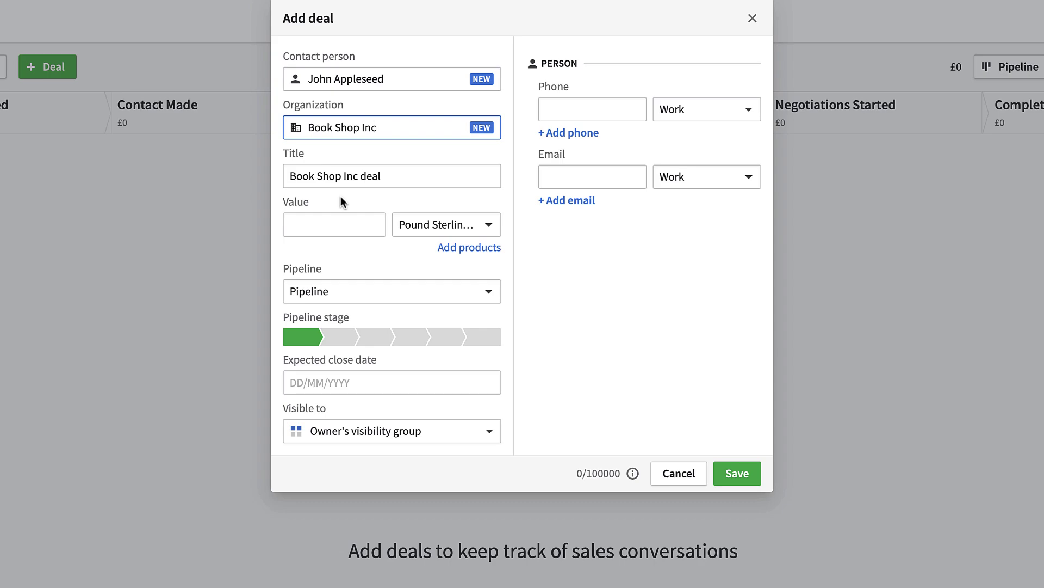
Set the deal value to 2000 in the default currency and open the products section.
double_click(370, 175)
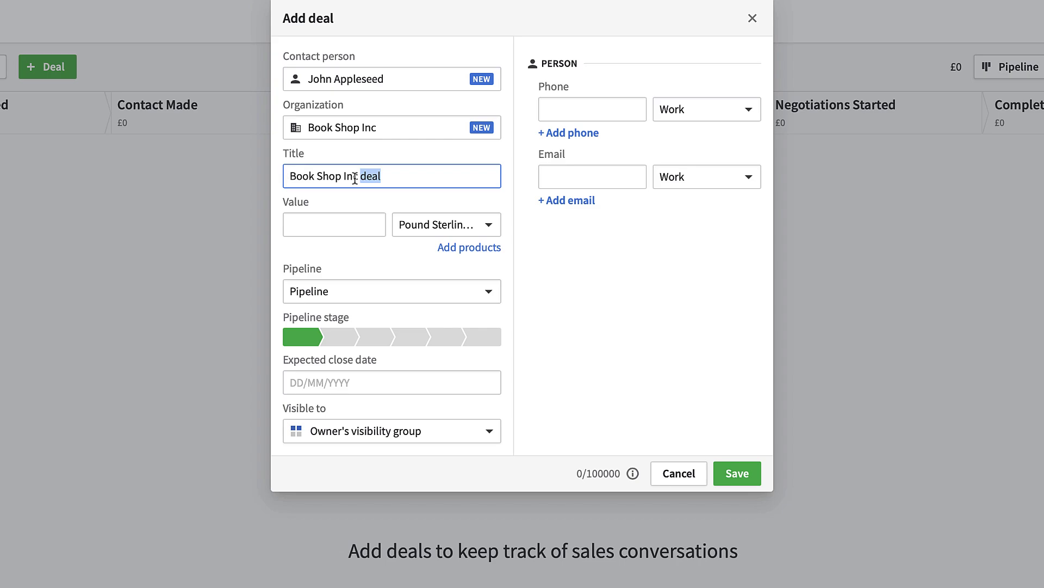
click(356, 217)
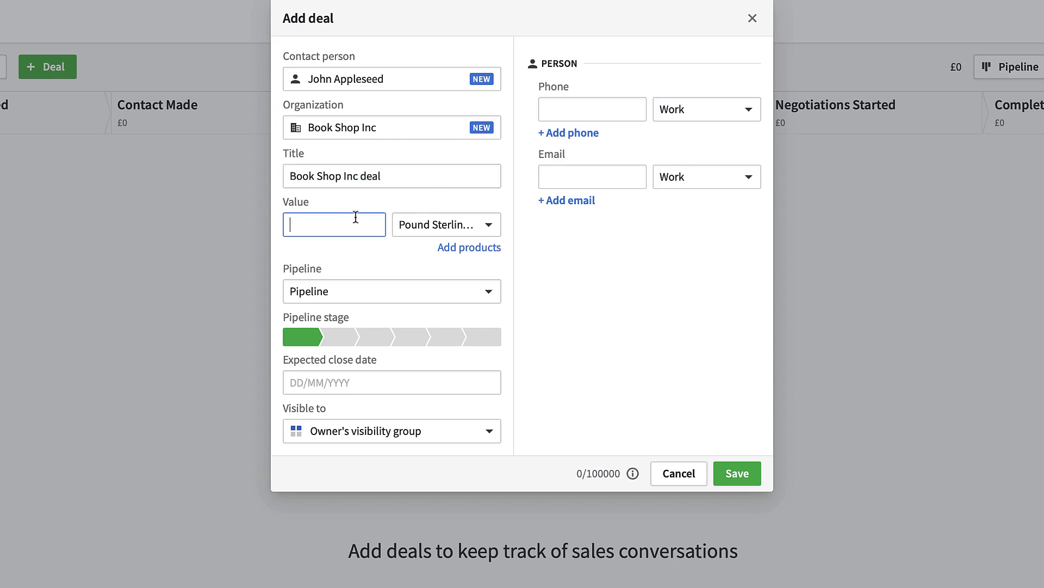
text(2000)
click(479, 228)
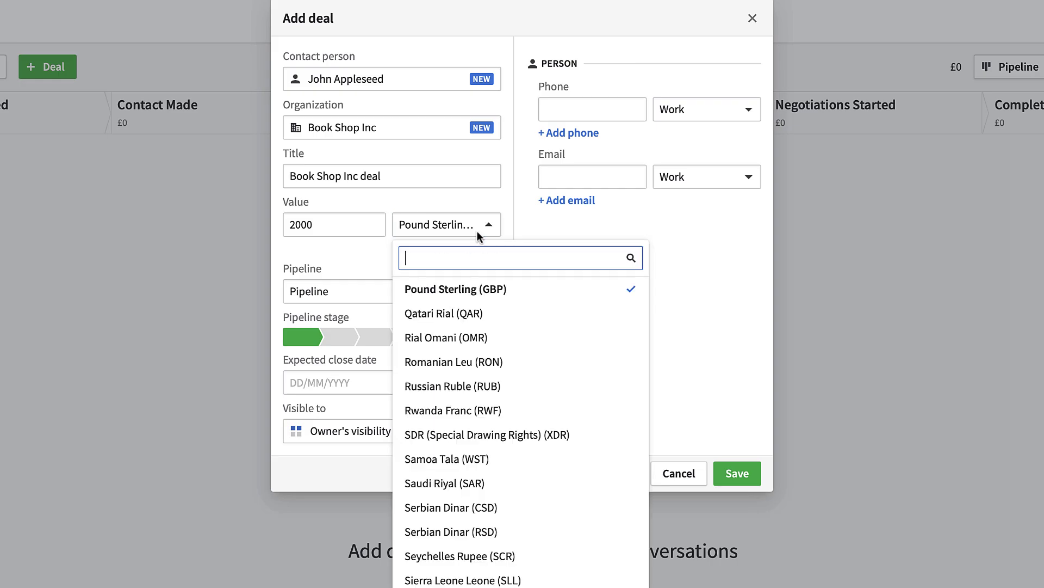
click(514, 229)
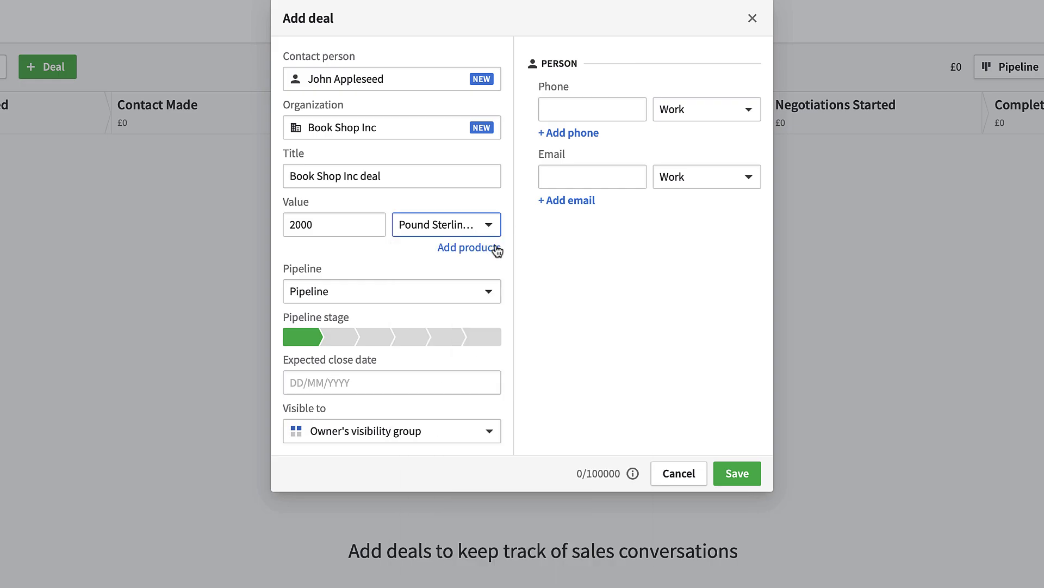
click(494, 249)
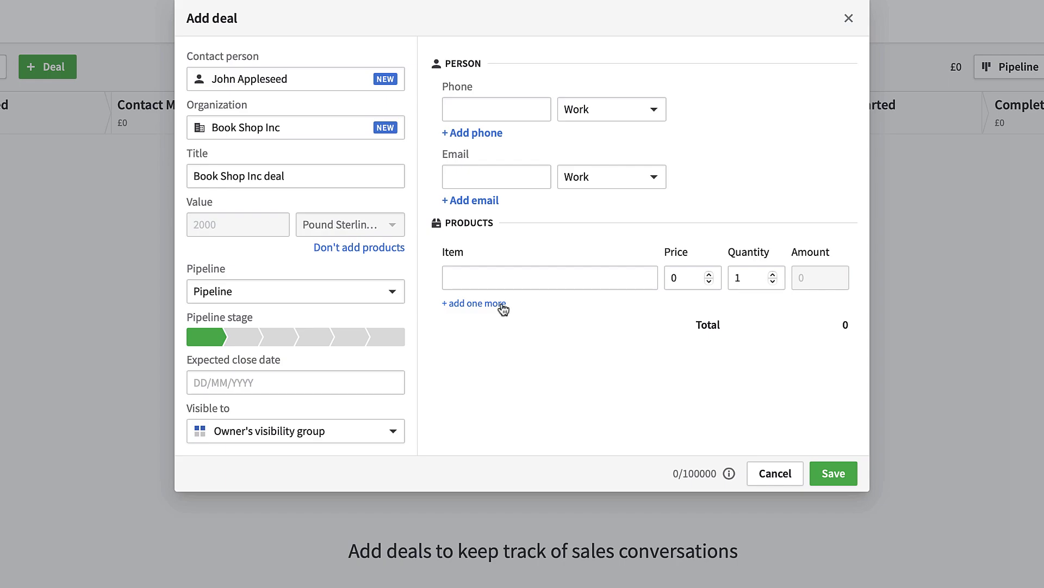
Add 'Language Learning Book' as a new product on the deal.
click(483, 278)
text(Language Learning Book)
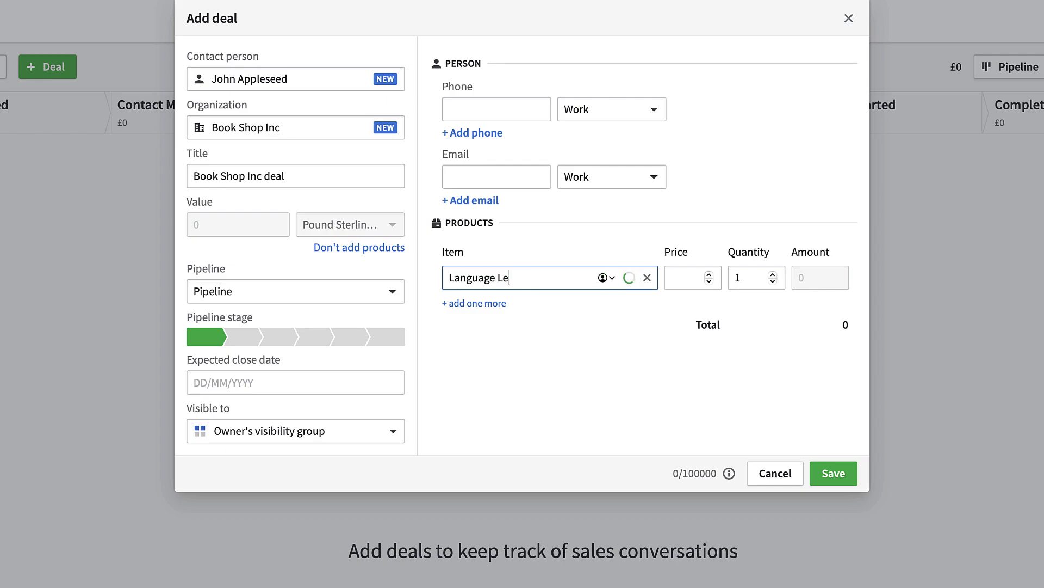
key(Tab)
text(5)
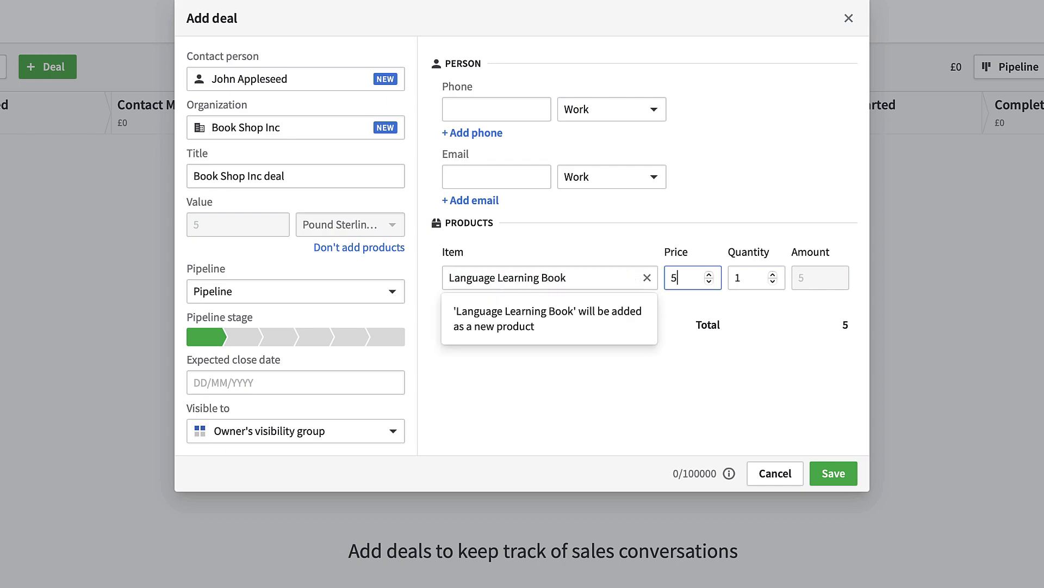
click(626, 327)
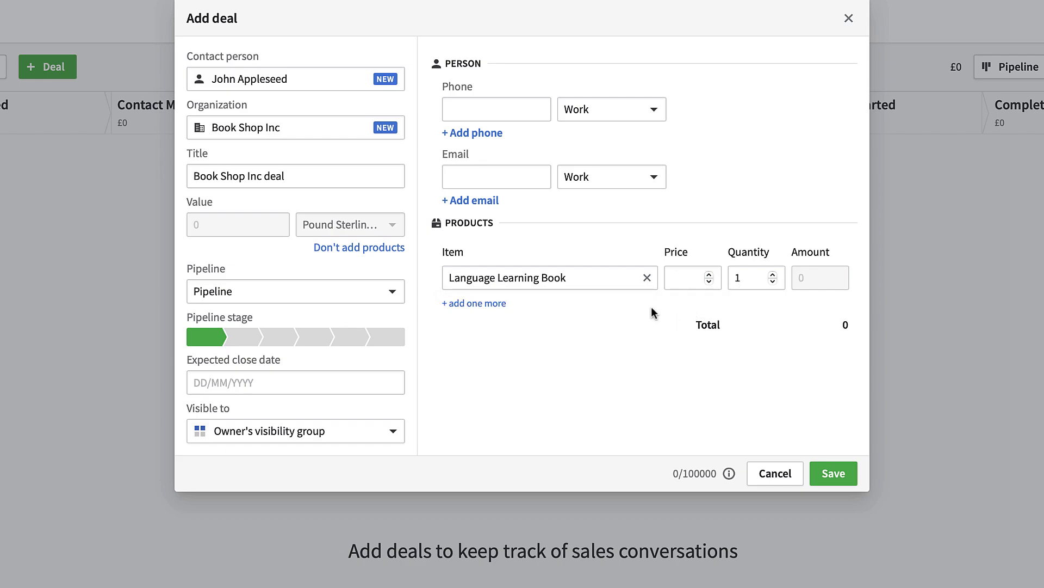
Set the product's price to 5 and quantity to 400, totalling 2000.
click(772, 274)
click(773, 274)
click(773, 274)
click(772, 274)
click(773, 274)
click(772, 274)
click(696, 277)
text(5)
click(743, 379)
click(751, 278)
key(BackSpace)
text(1000)
key(BackSpace)
key(BackSpace)
key(BackSpace)
key(BackSpace)
text(400)
click(797, 356)
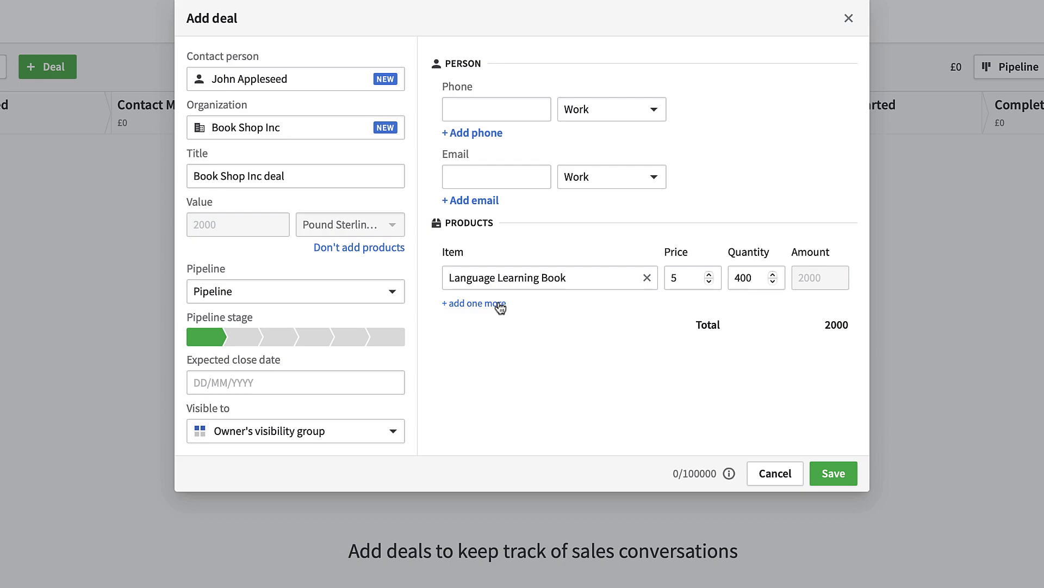
click(370, 295)
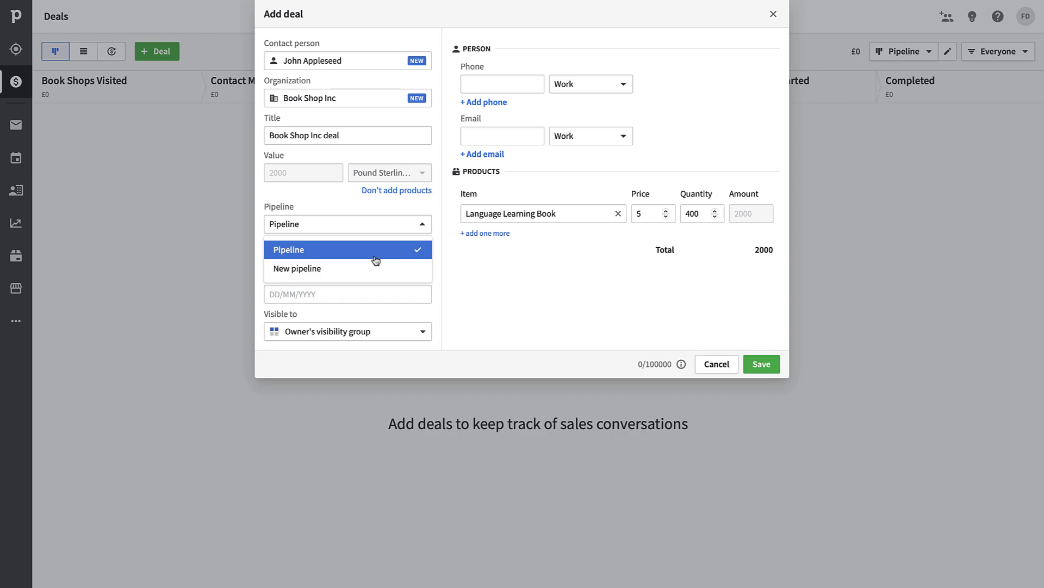
Put the deal in Pipeline's Contact Made stage, closing 31 January 2022, visible to owner only.
click(461, 255)
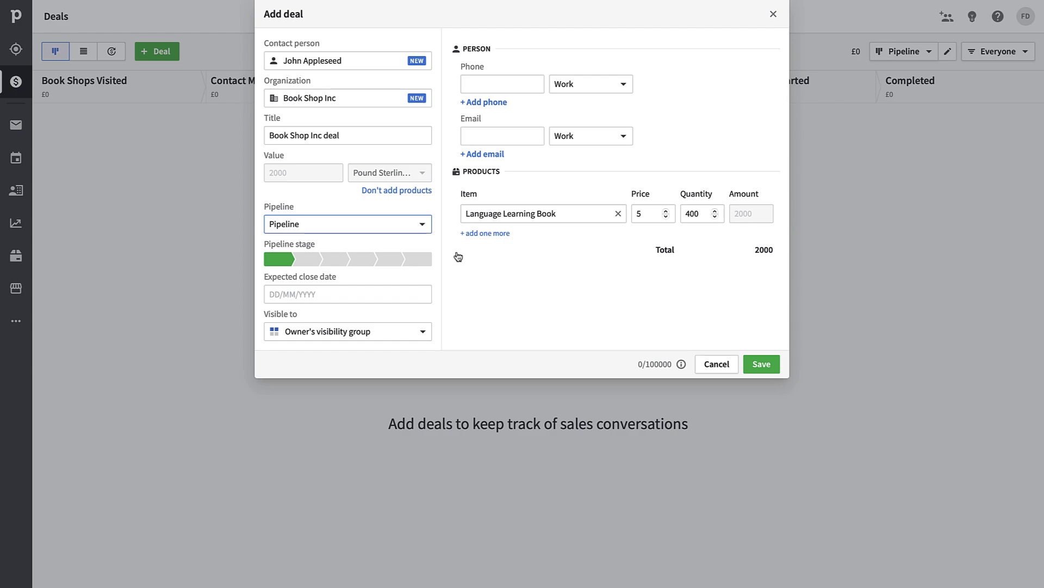
click(305, 260)
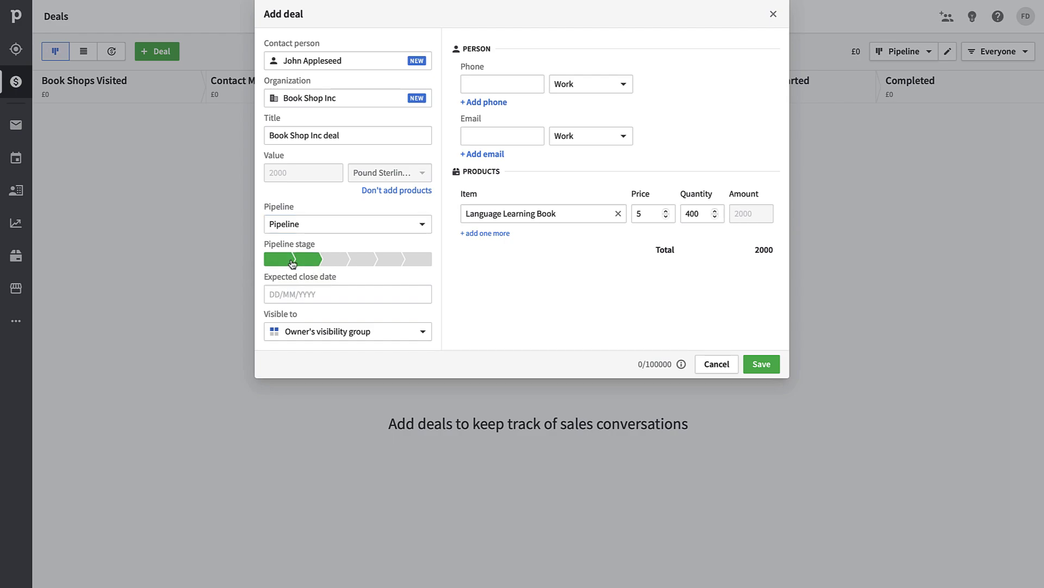
click(319, 293)
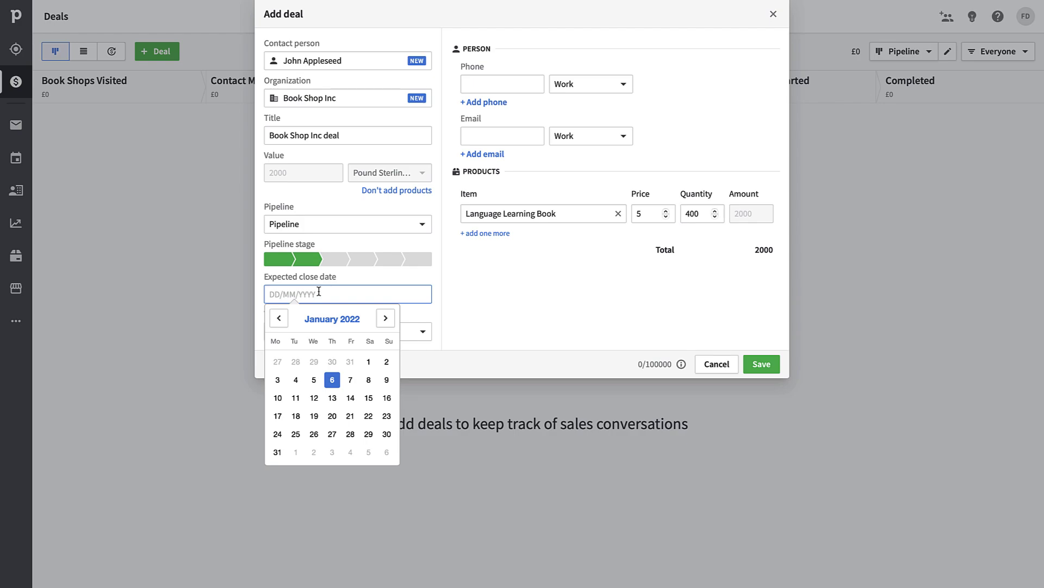
click(279, 452)
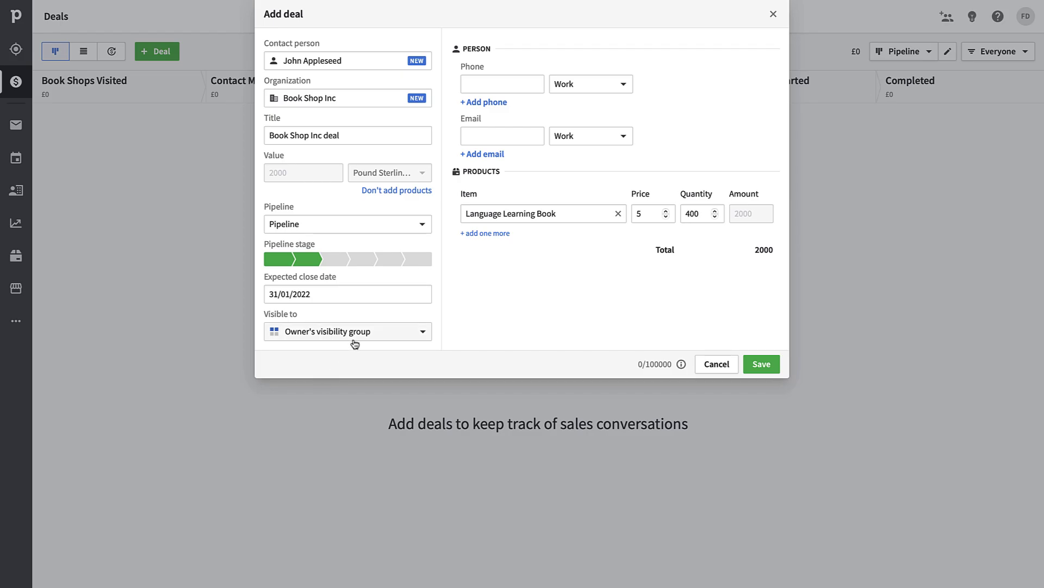
click(355, 342)
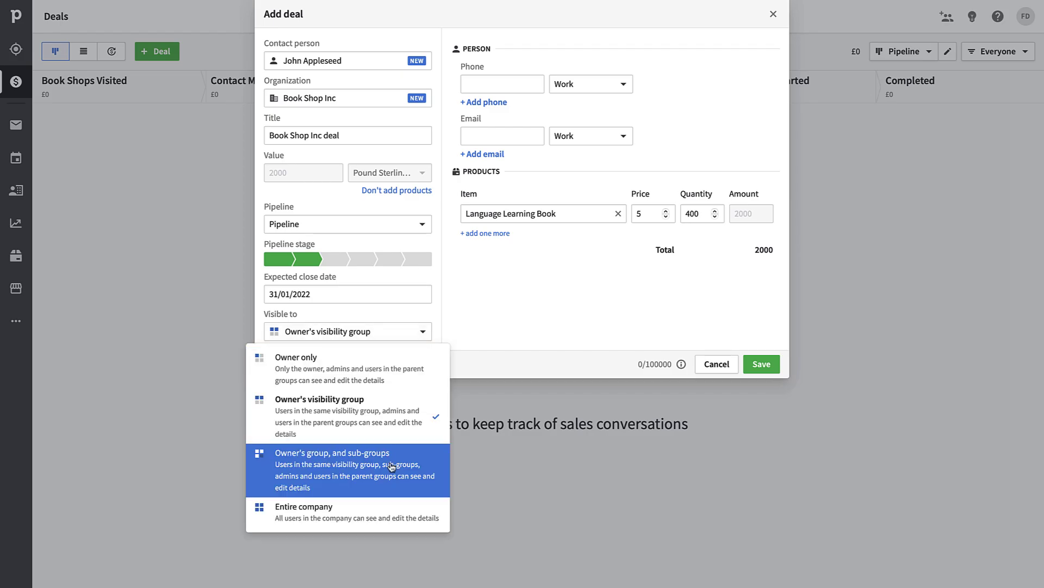
click(373, 376)
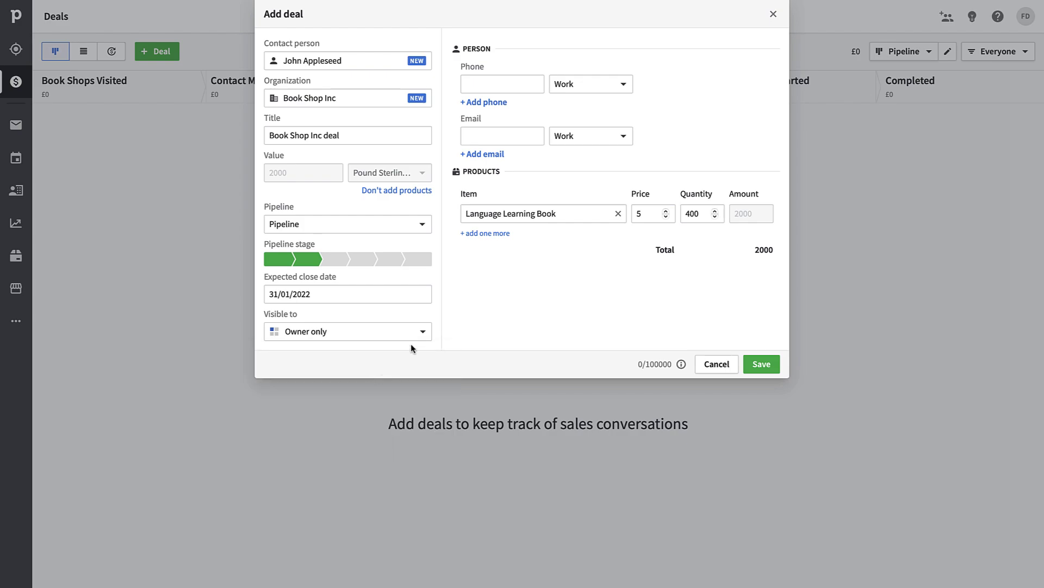
click(497, 80)
Save the Book Shop Inc deal, dismiss the follow-up tip, and open its detail page.
click(761, 367)
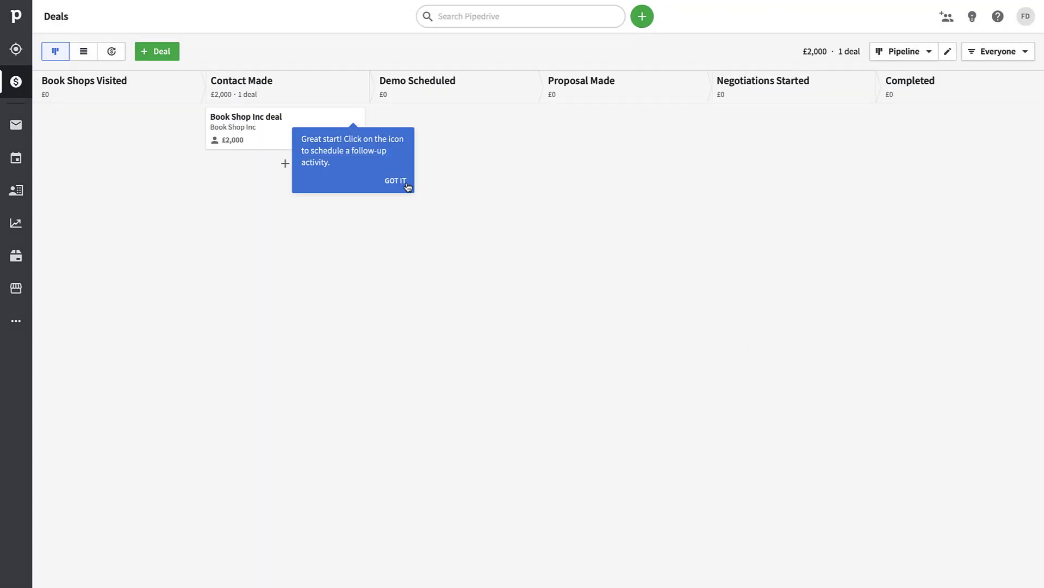
click(396, 181)
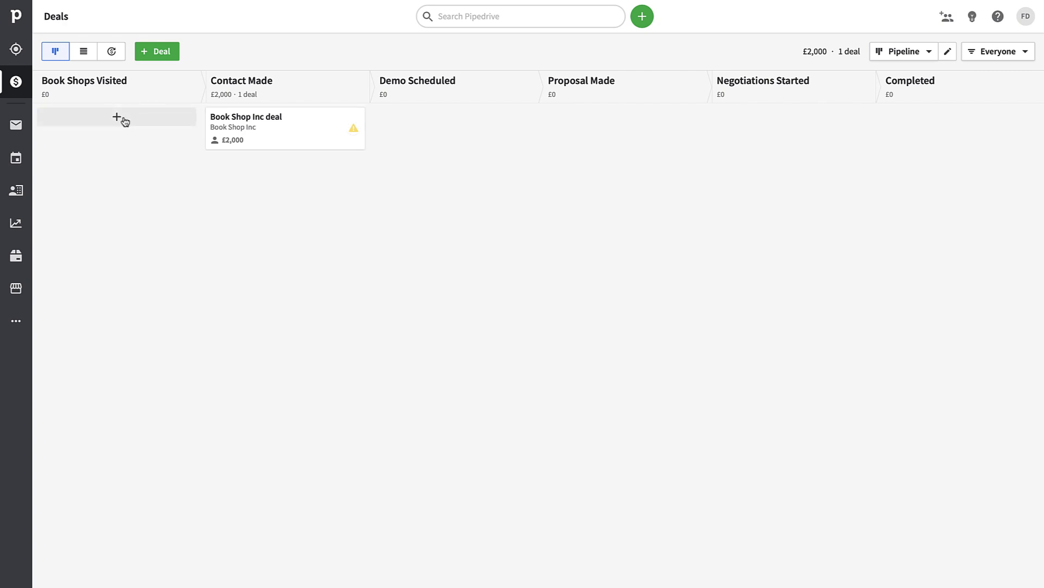
click(291, 128)
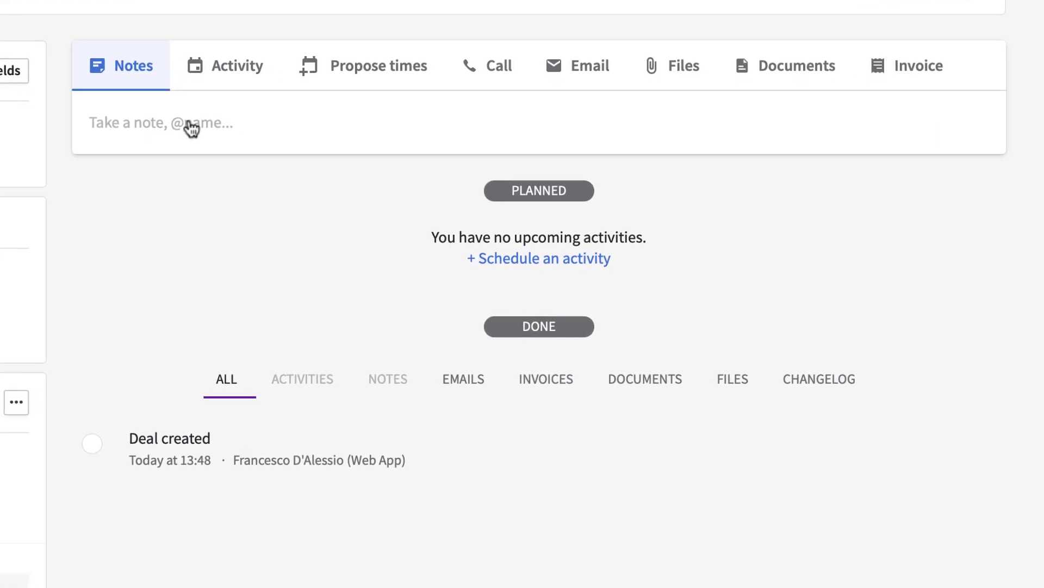
Start a note on the Book Shop Inc deal and dismiss the team-notification tip.
click(223, 150)
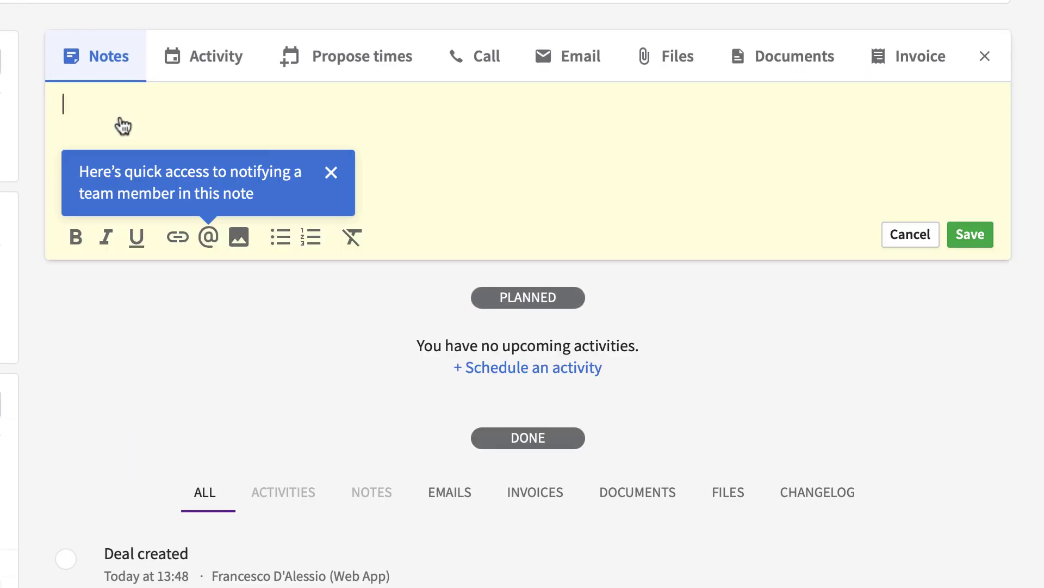
click(331, 173)
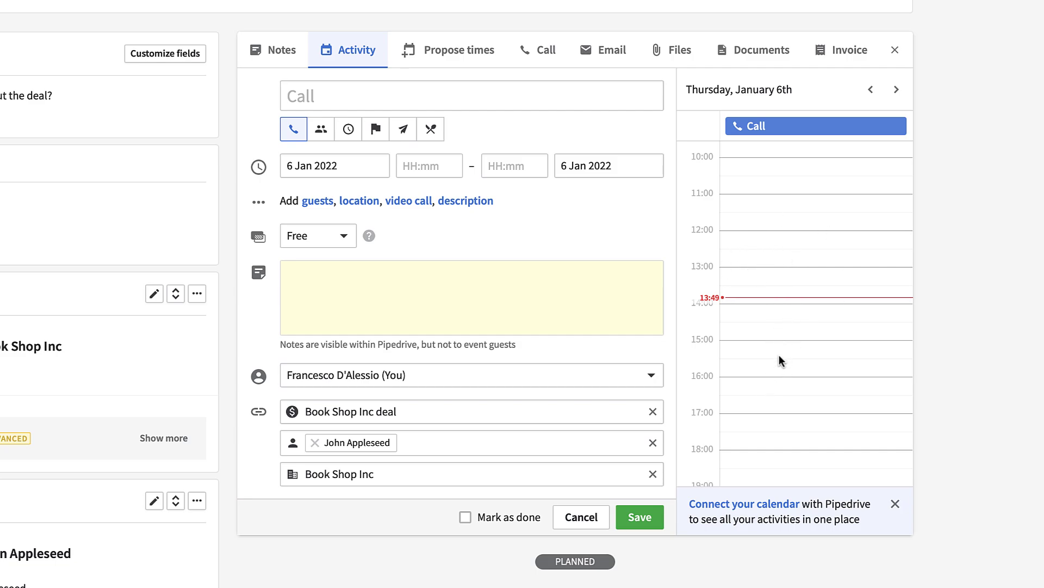
Try the Meeting and Task activity types and Propose times, then switch to the Call panel.
scroll(779, 357, down, 1)
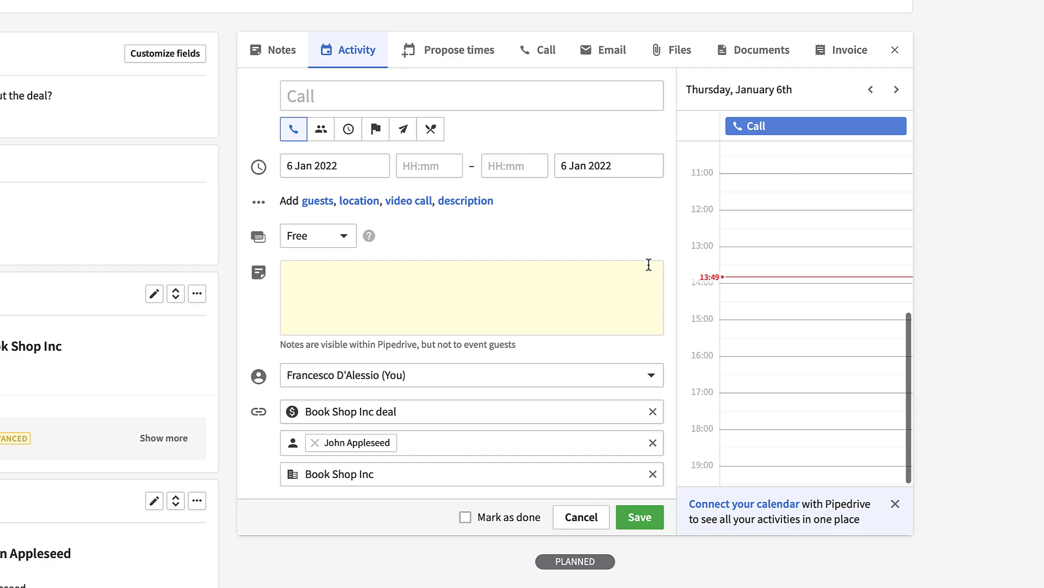
click(323, 136)
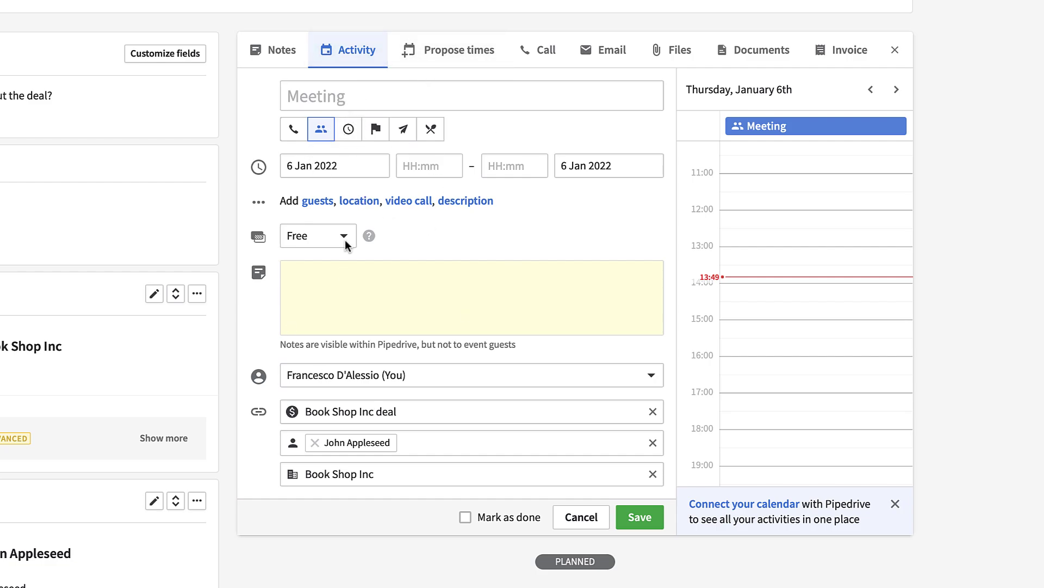
scroll(458, 381, down, 2)
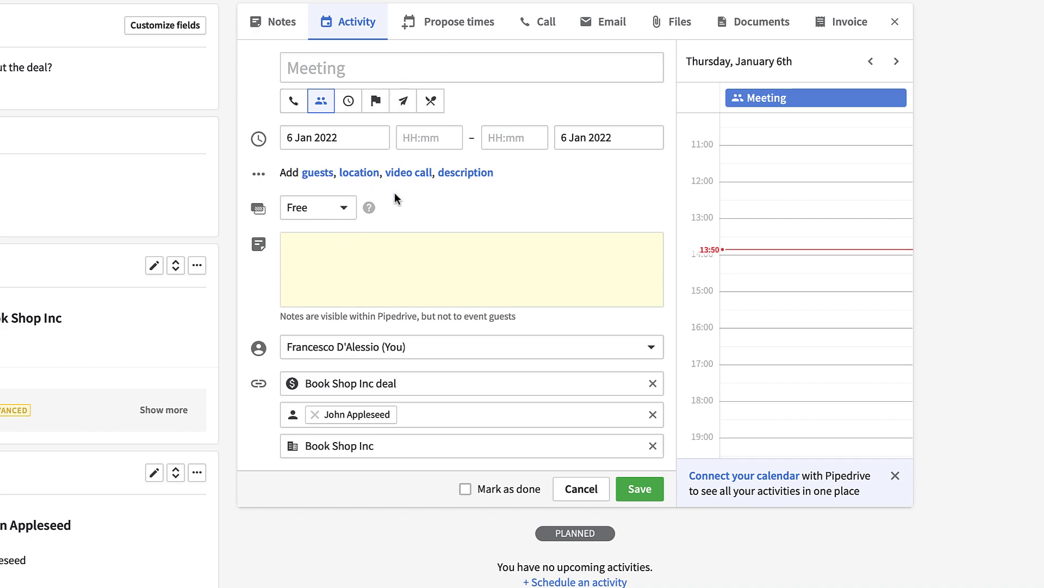
click(446, 37)
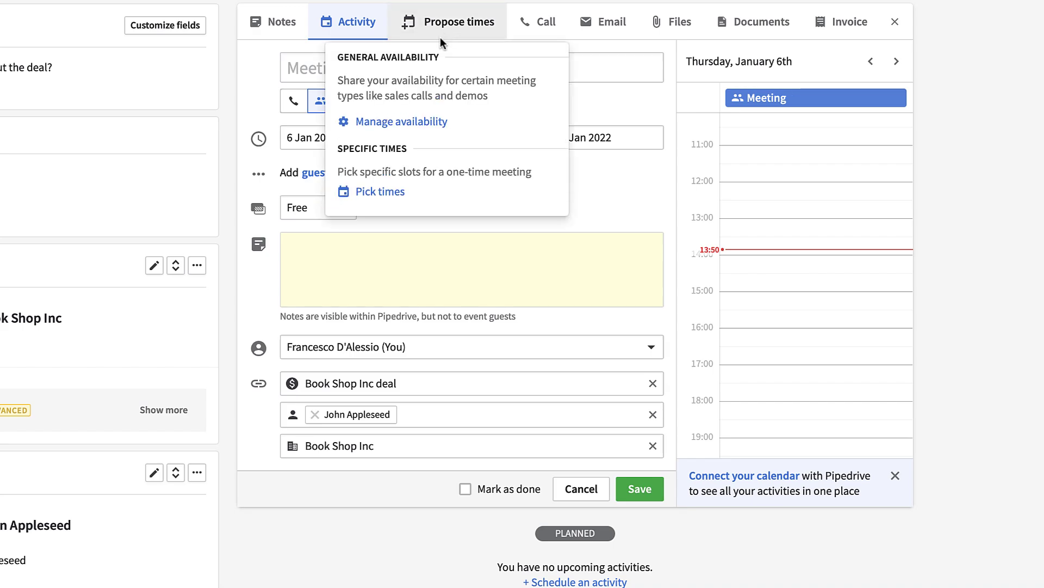
click(605, 164)
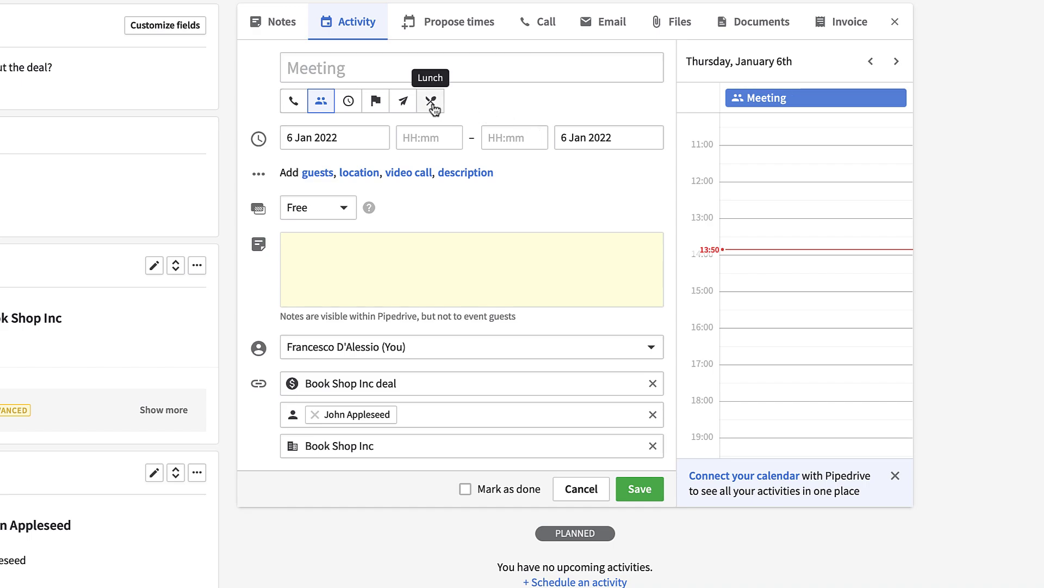
click(353, 103)
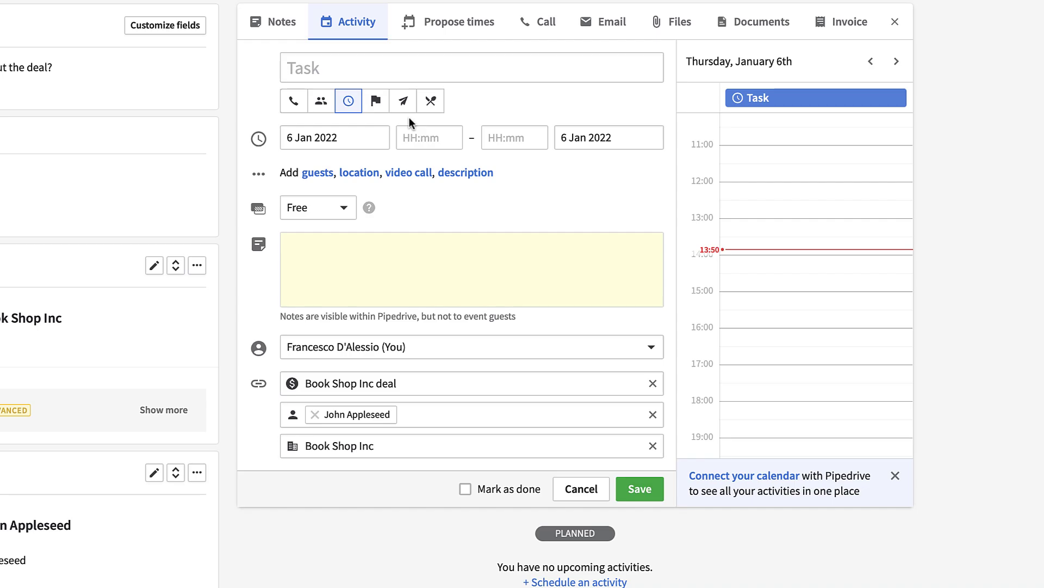
click(539, 22)
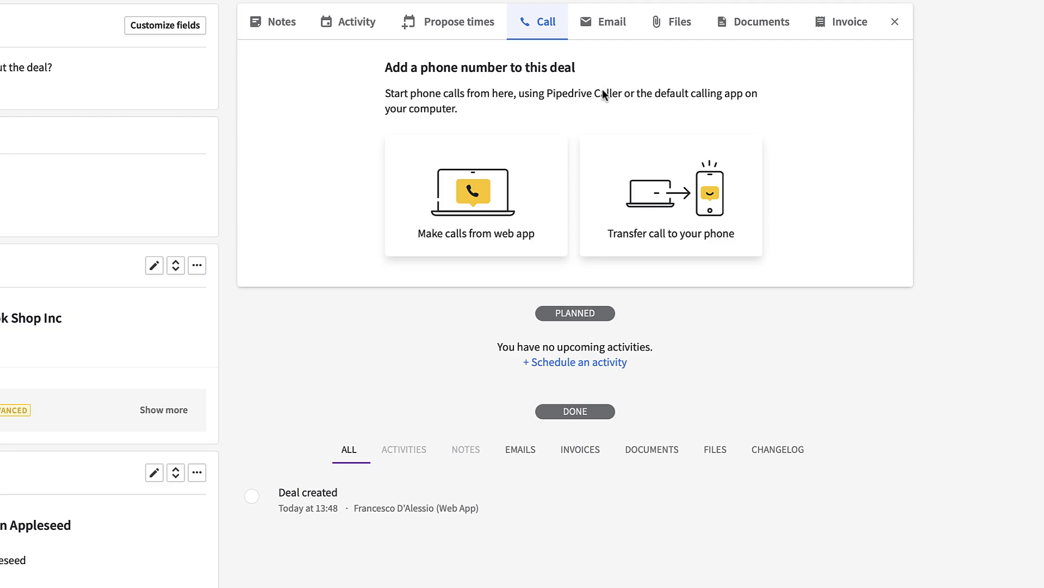
Move through the deal's Email, Files and Documents sections to reach the proposal document.
click(602, 24)
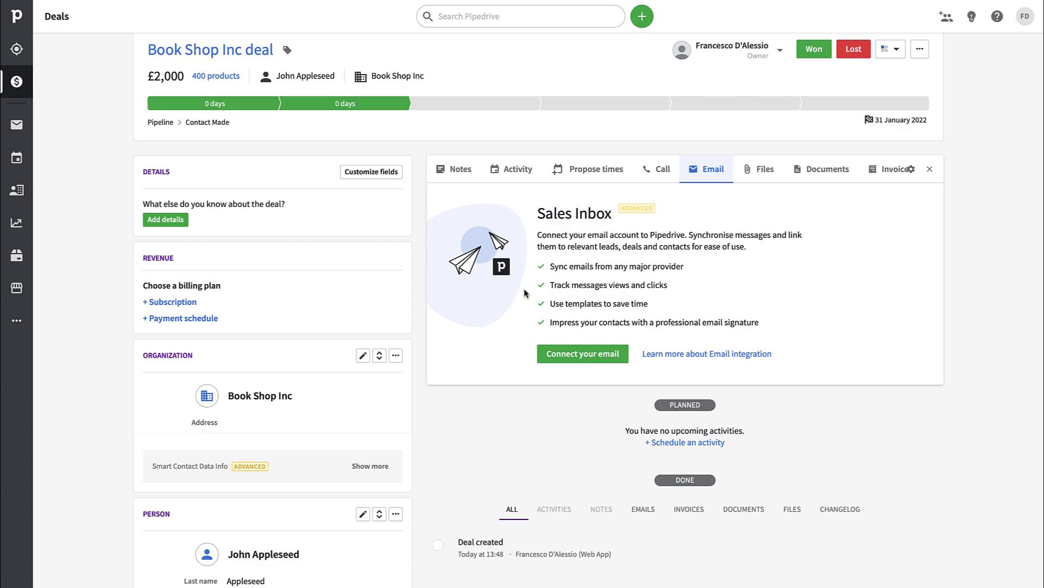
click(762, 169)
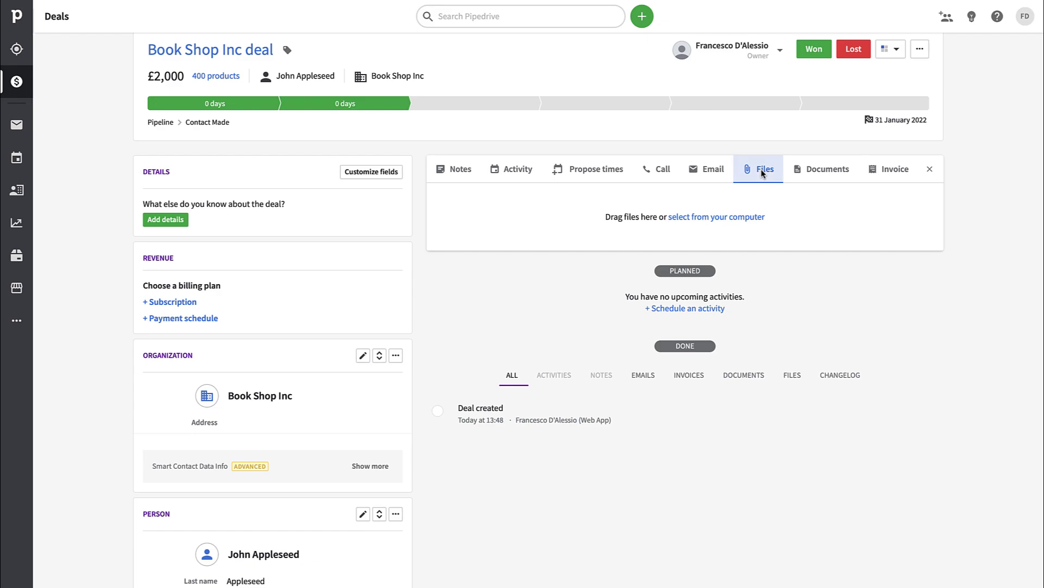
click(822, 181)
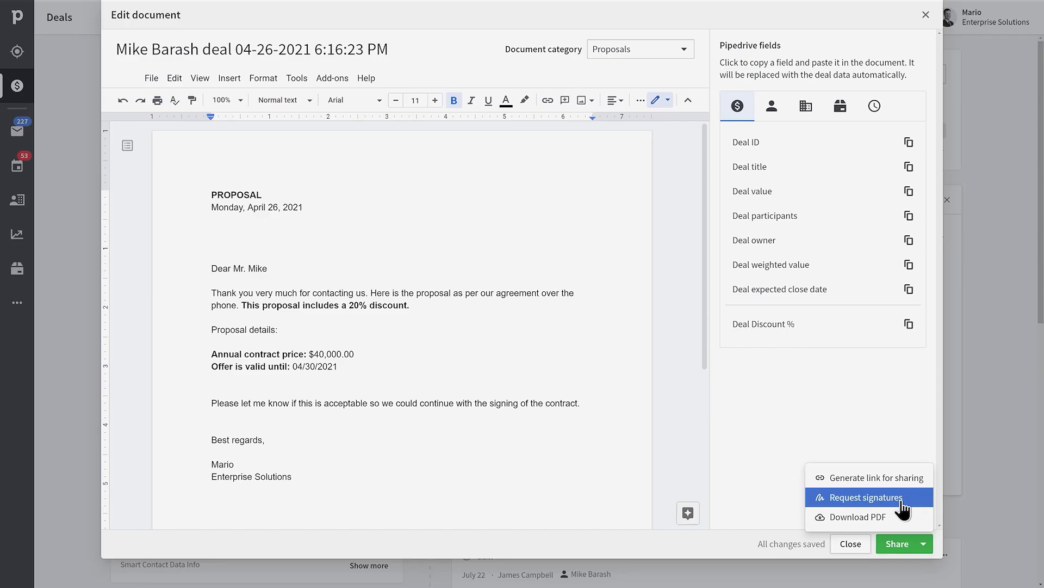
Request signatures on the reviewed proposal and send the emails to the listed signers.
click(866, 497)
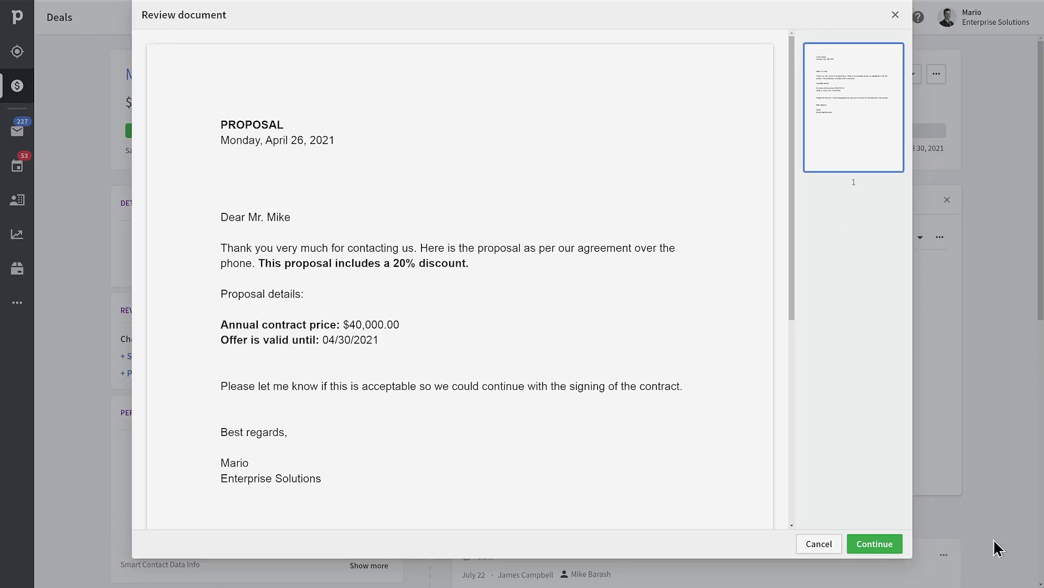
click(893, 542)
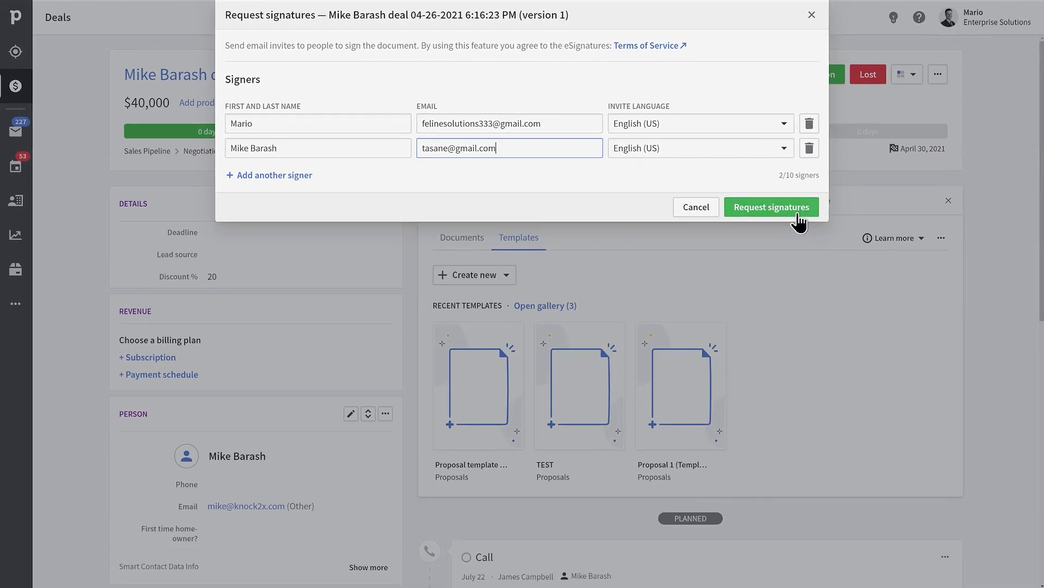
click(904, 287)
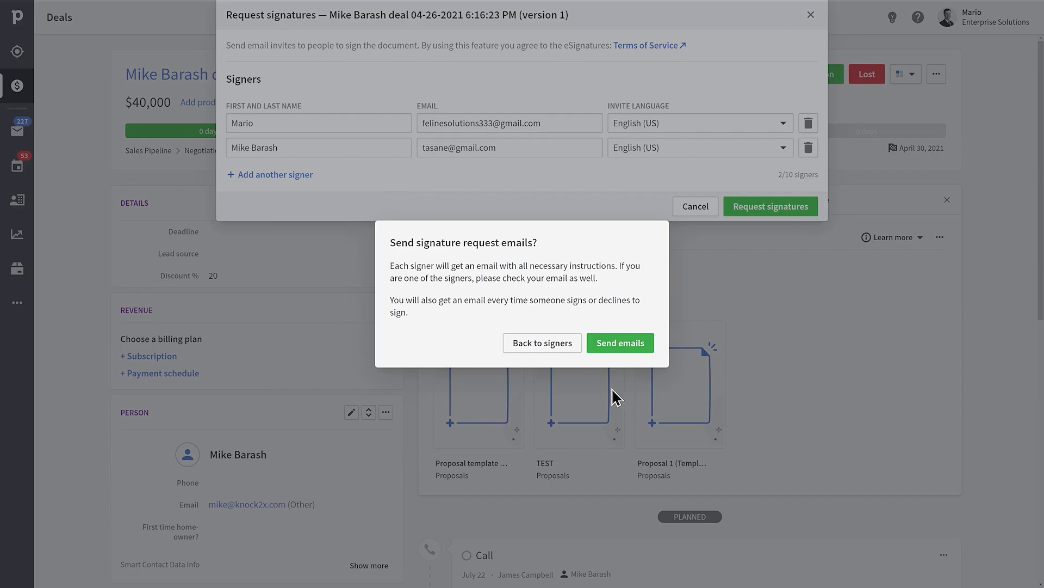
click(597, 356)
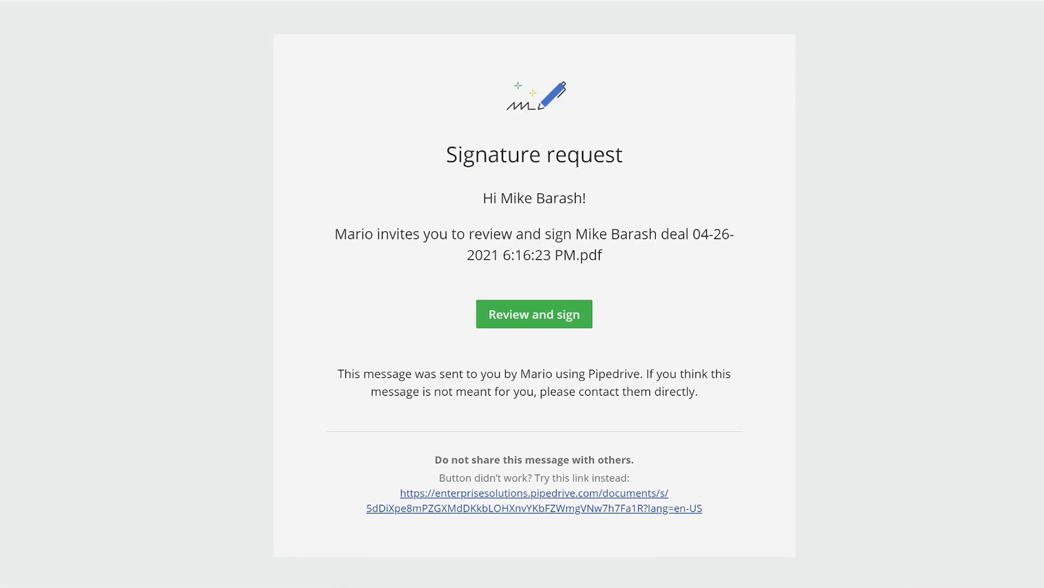
Open the proposal from the deal's documents, then scroll through the deal sidebar.
click(498, 332)
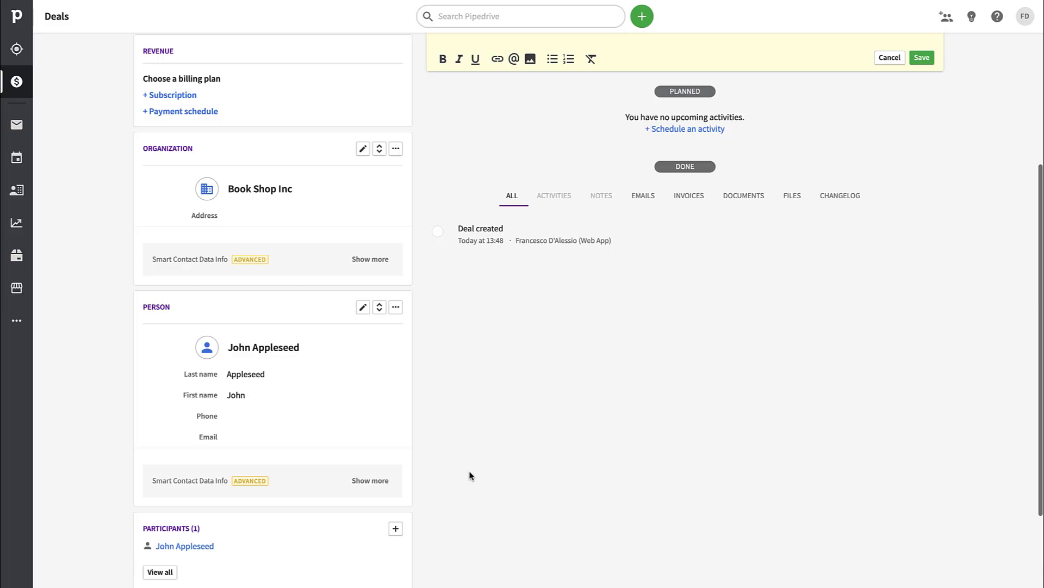
scroll(468, 473, down, 1)
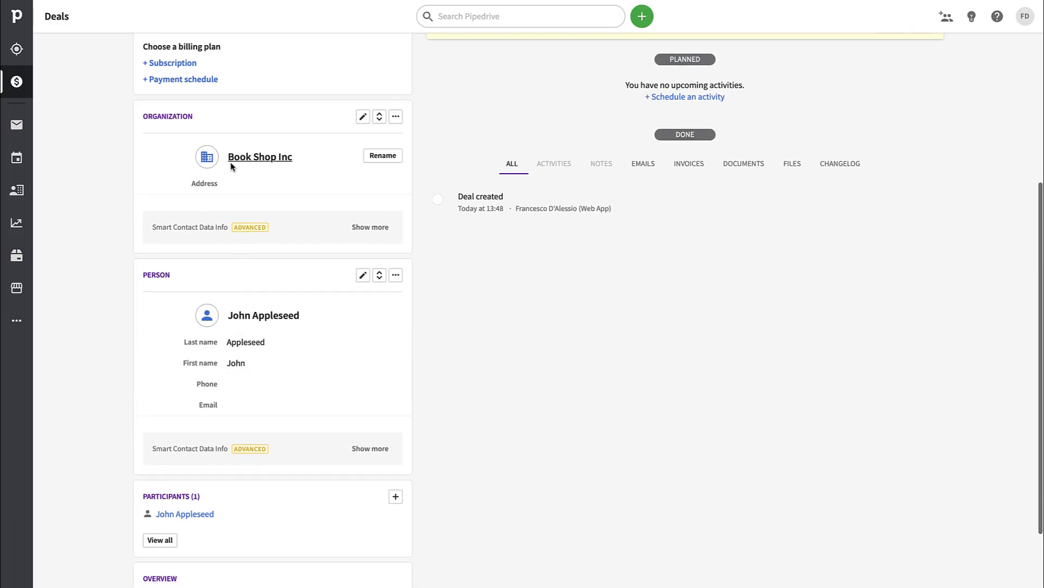
scroll(275, 373, down, 1)
scroll(275, 373, down, 4)
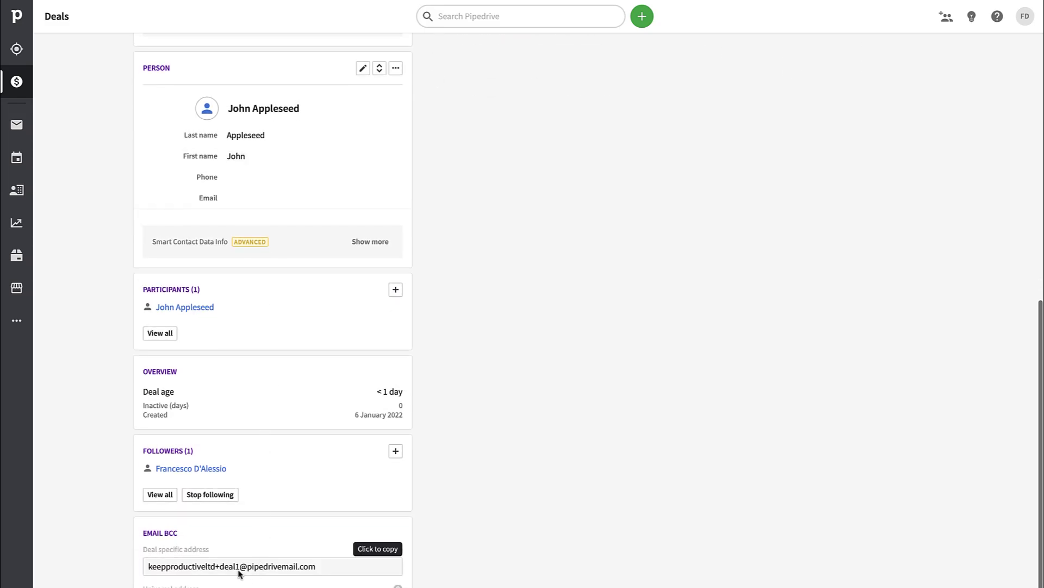
scroll(288, 568, down, 2)
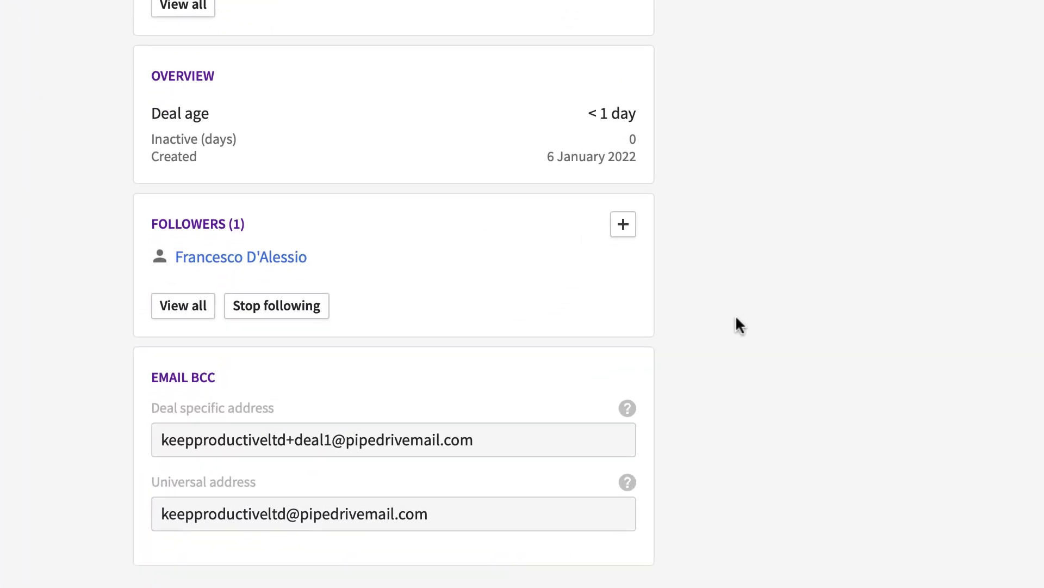
scroll(736, 319, up, 5)
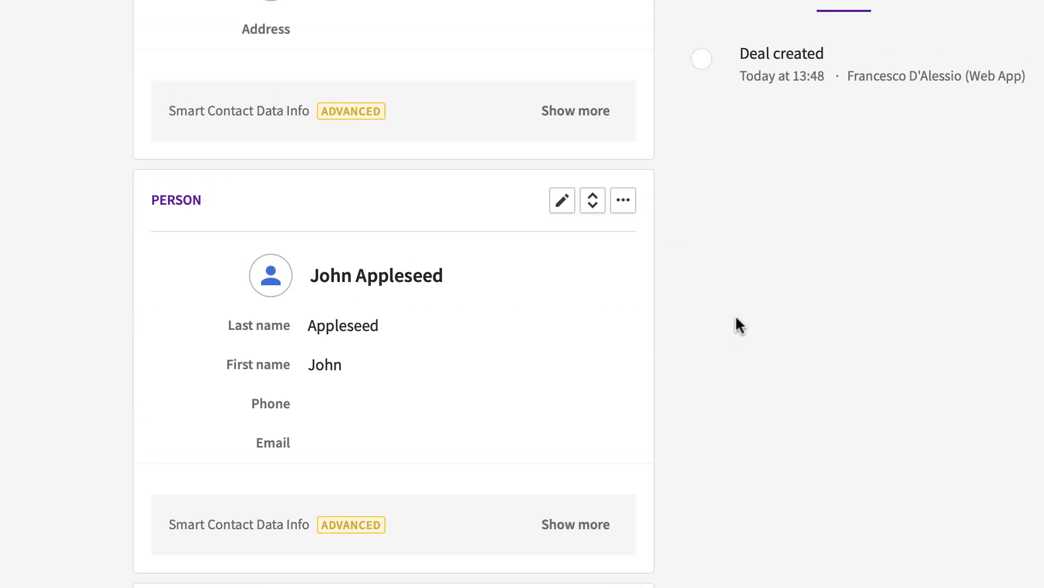
scroll(736, 319, down, 15)
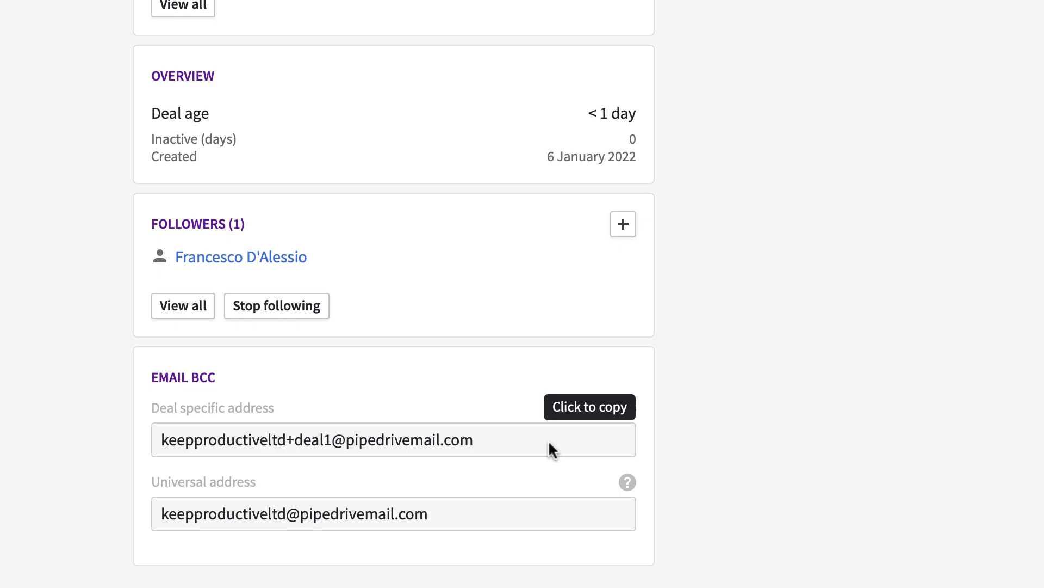
scroll(631, 305, up, 10)
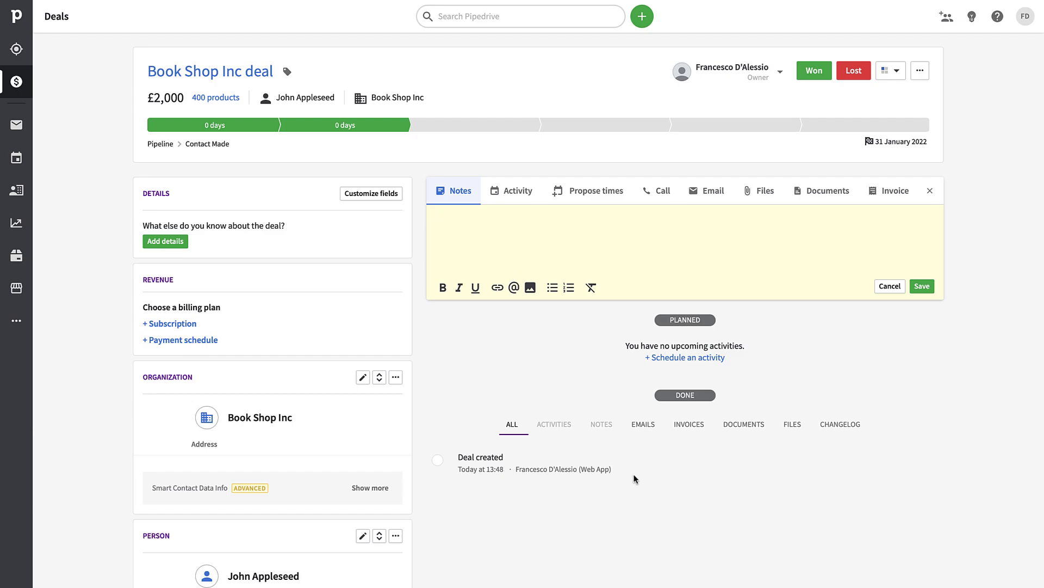
Filter the deal's history feed to the EMAILS tab.
click(643, 427)
scroll(636, 474, down, 1)
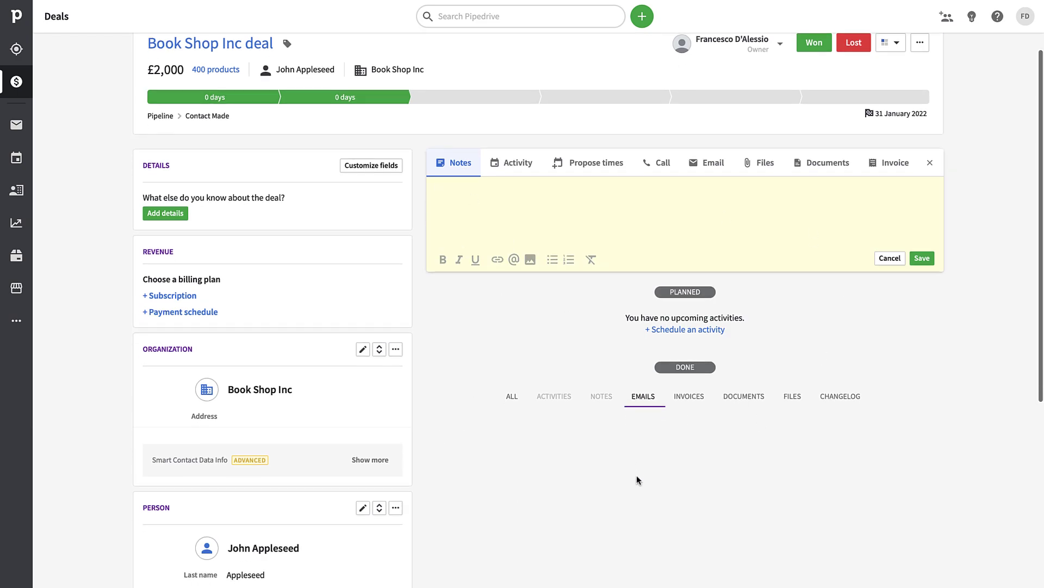
scroll(652, 465, up, 1)
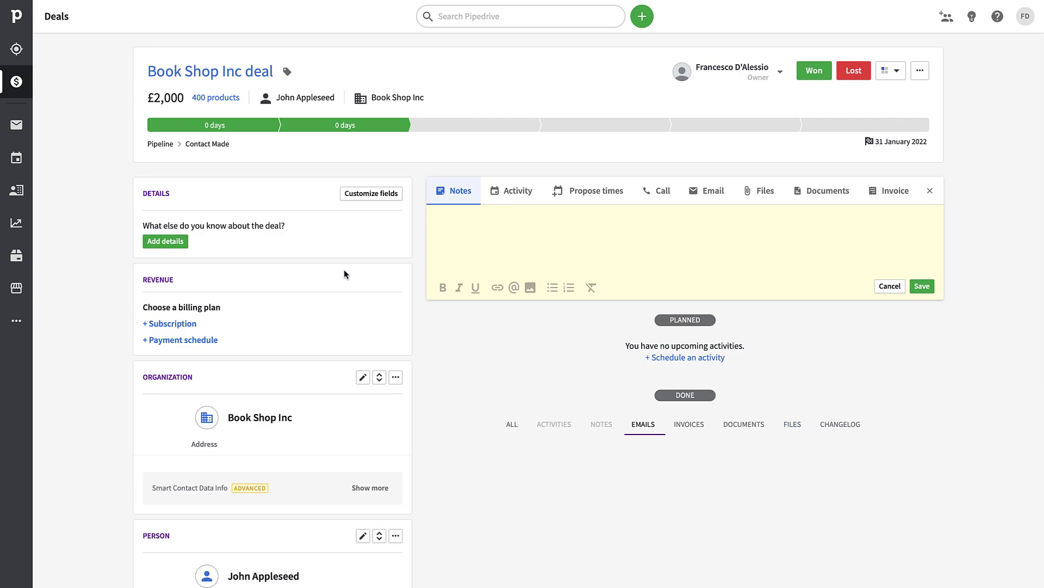
Start a new custom field under Add details, then cancel the form.
click(176, 243)
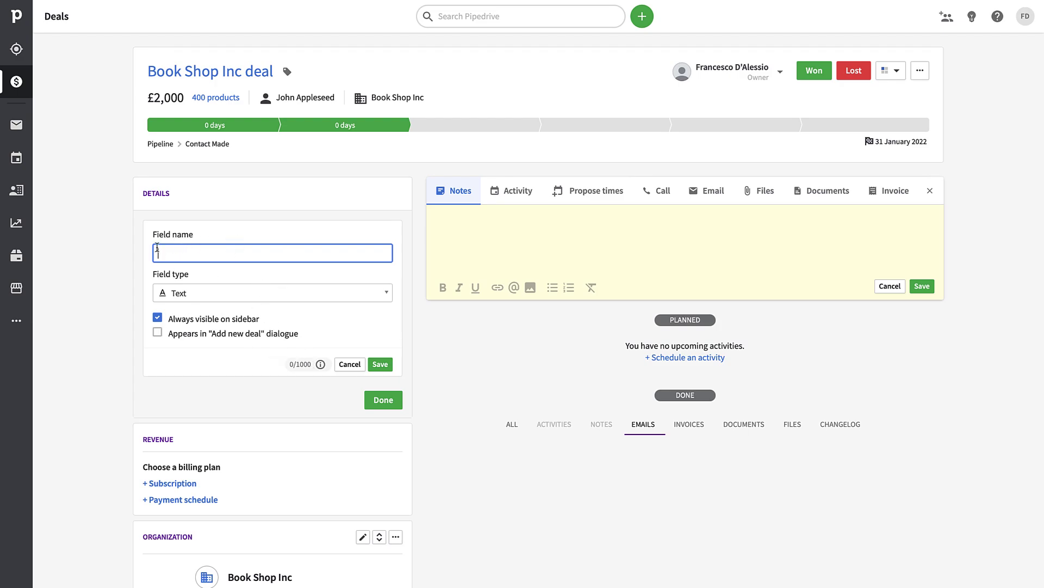
click(351, 365)
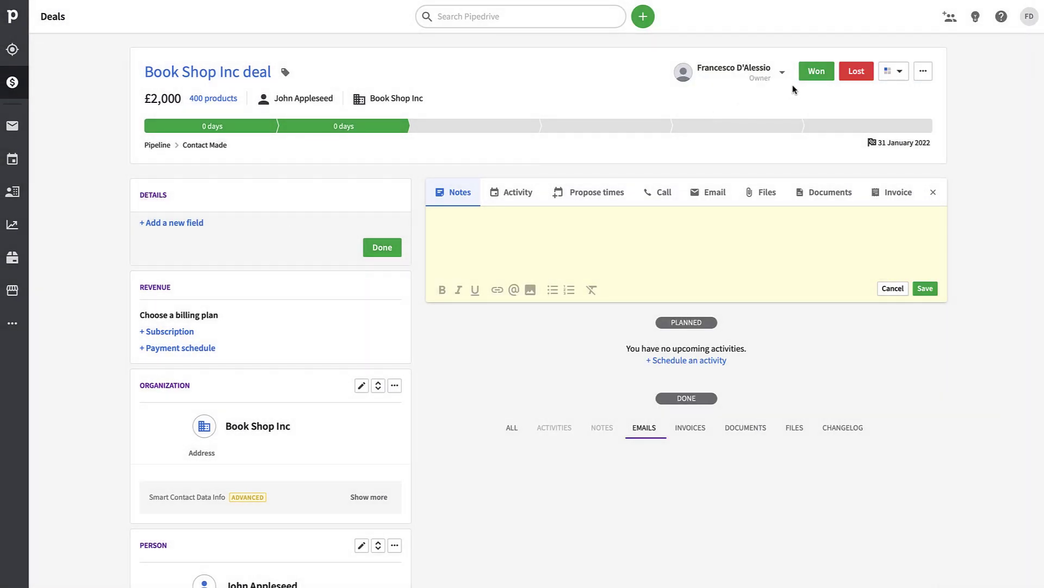
click(783, 72)
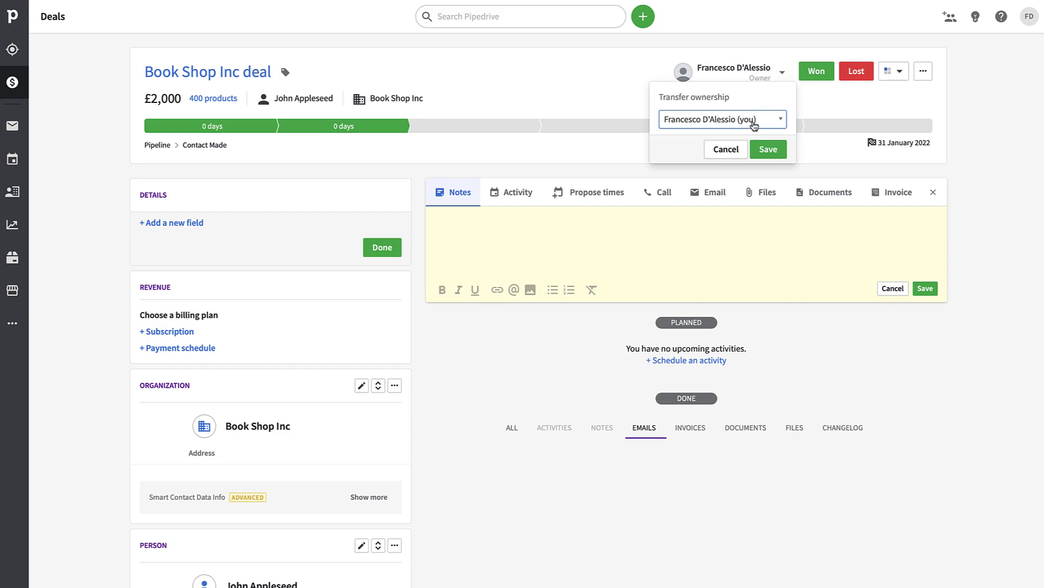
click(727, 148)
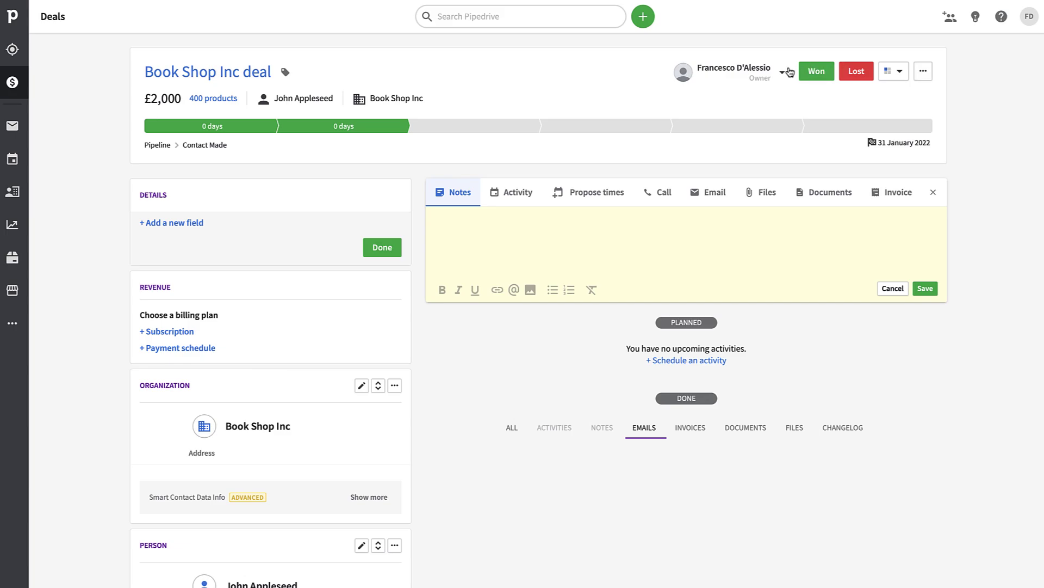
click(924, 72)
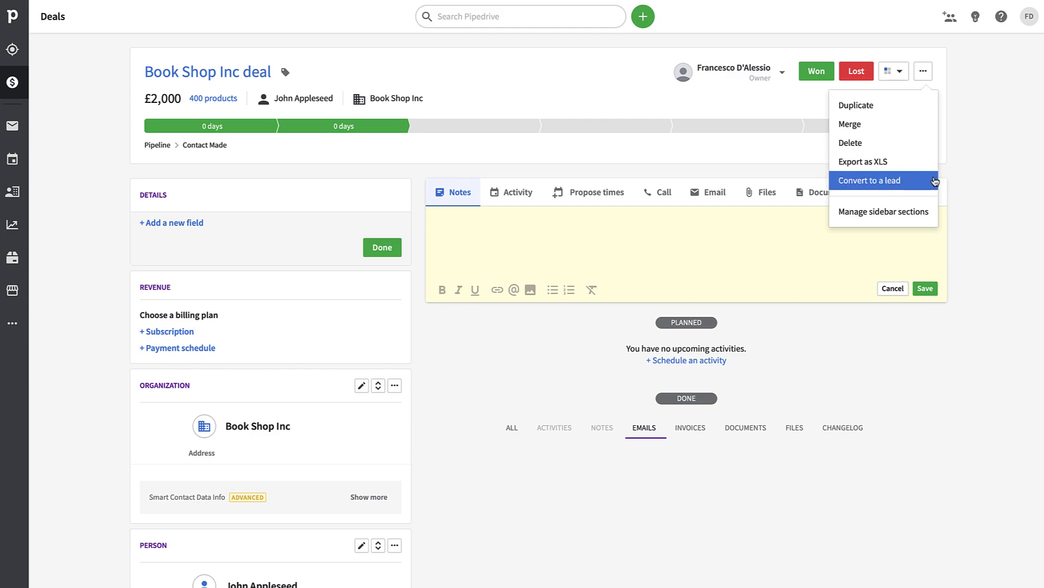
click(973, 170)
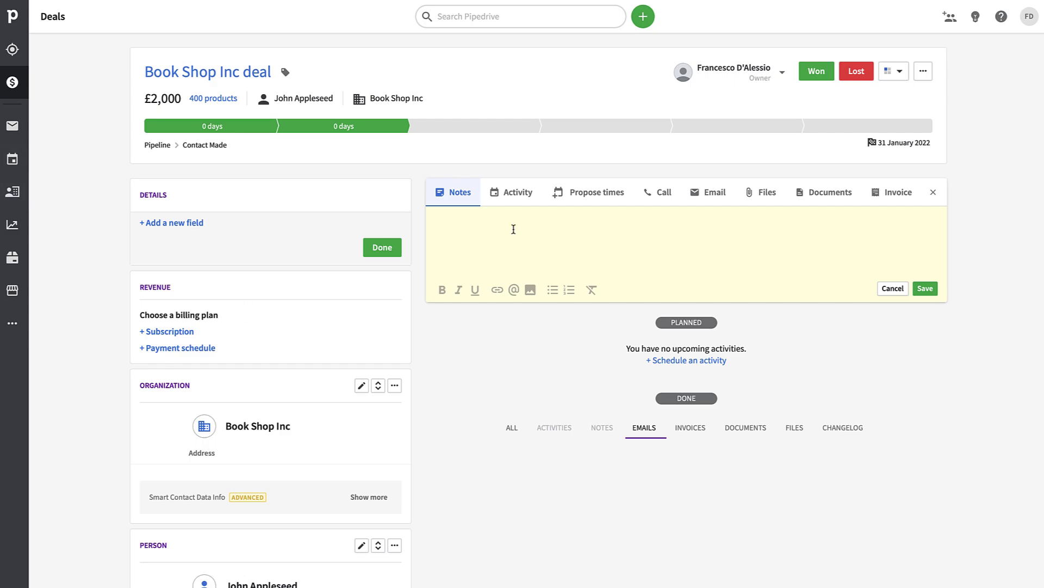
click(525, 194)
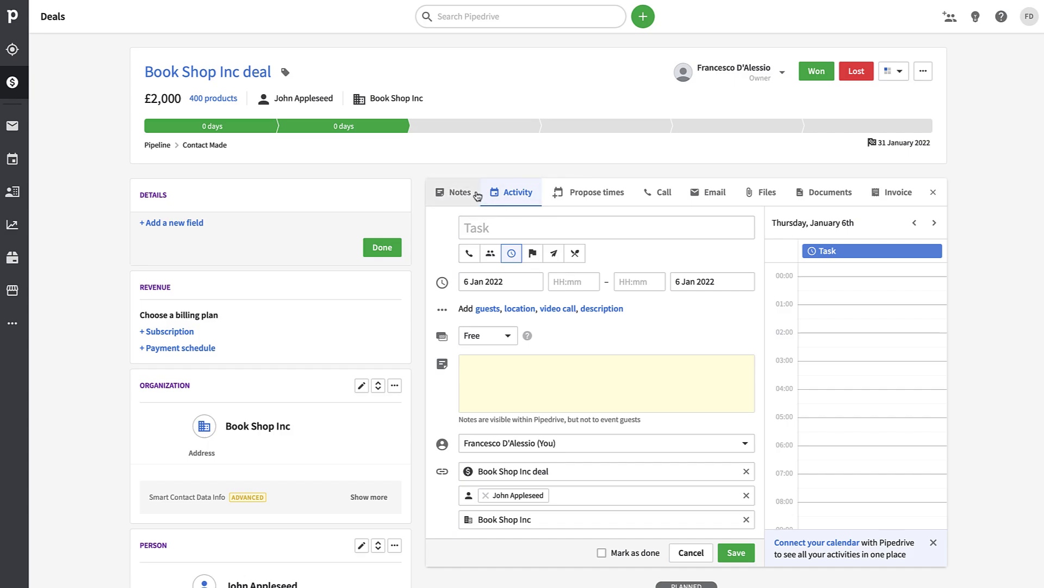
click(456, 192)
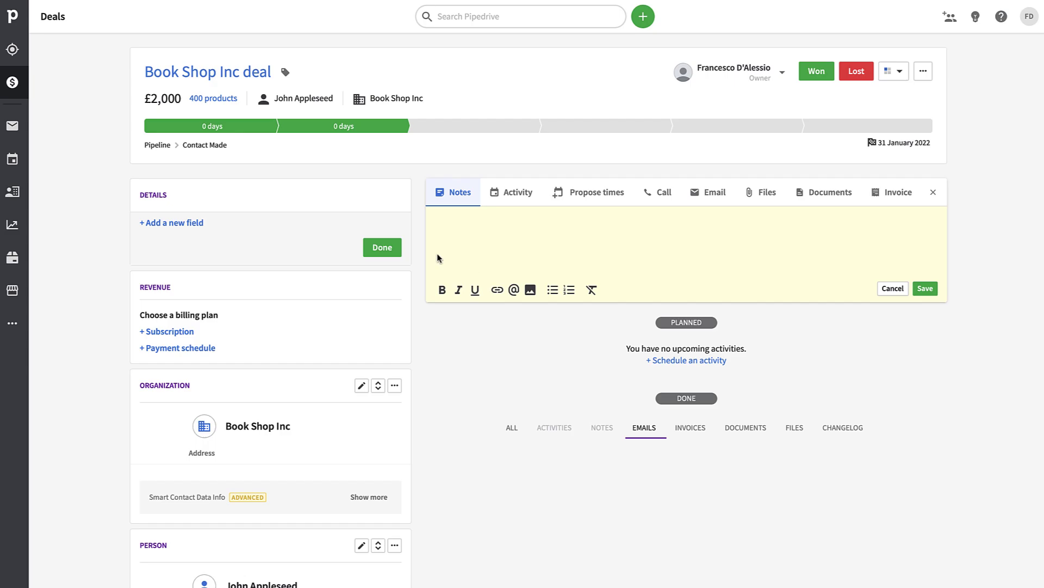
Return to the Deals board and start scheduling an activity for the Book Shop Inc deal.
click(21, 82)
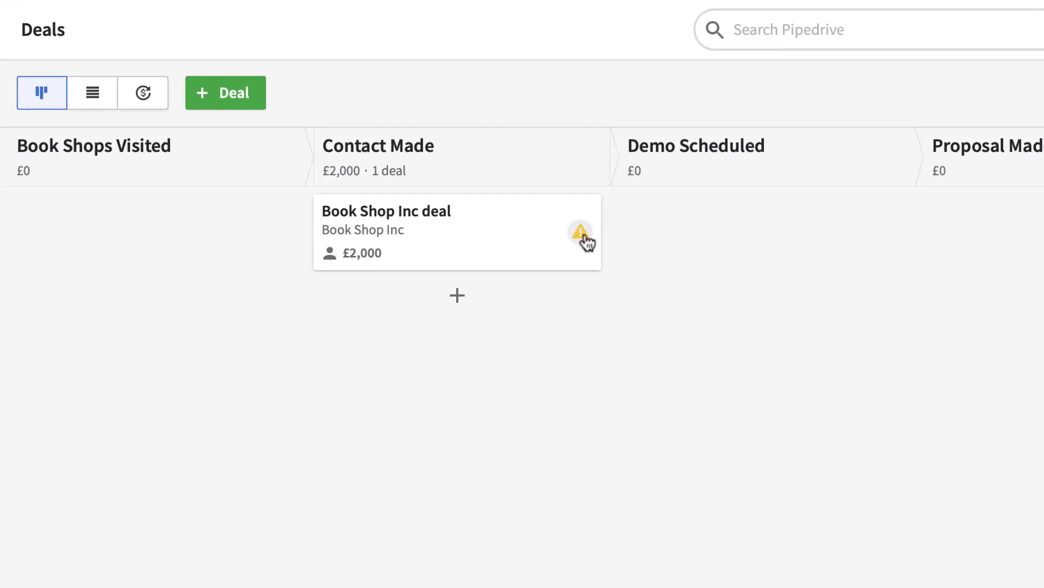
click(597, 240)
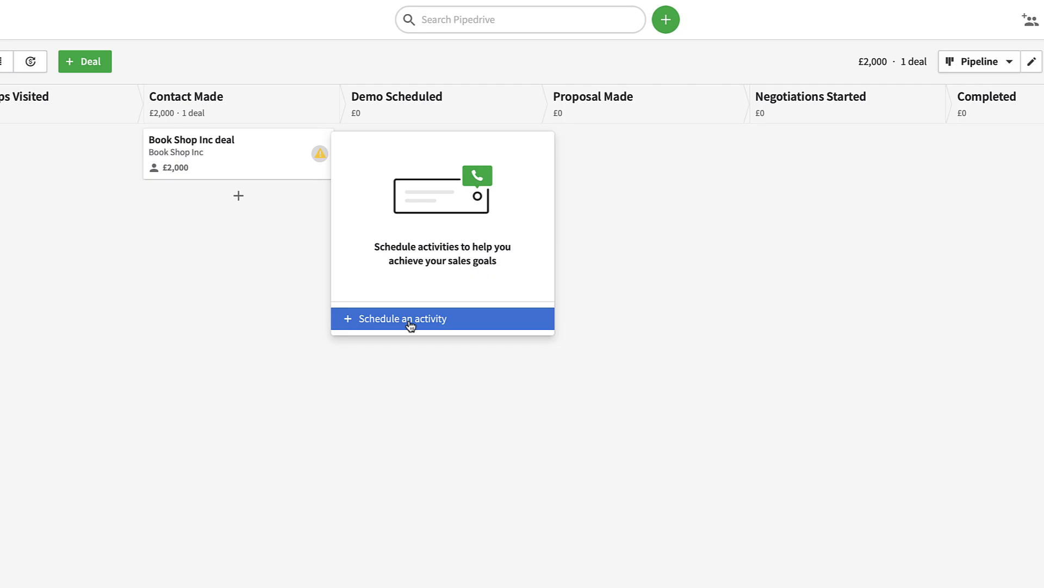
click(410, 325)
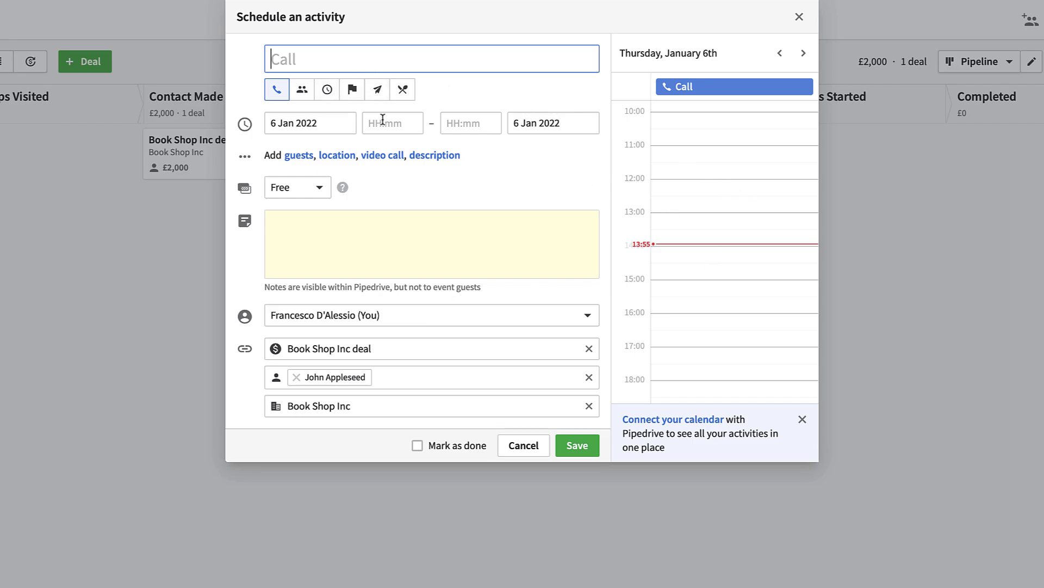
Save a 'Call with John' on Saturday 8 Jan 2022, 14:30–15:00.
click(756, 48)
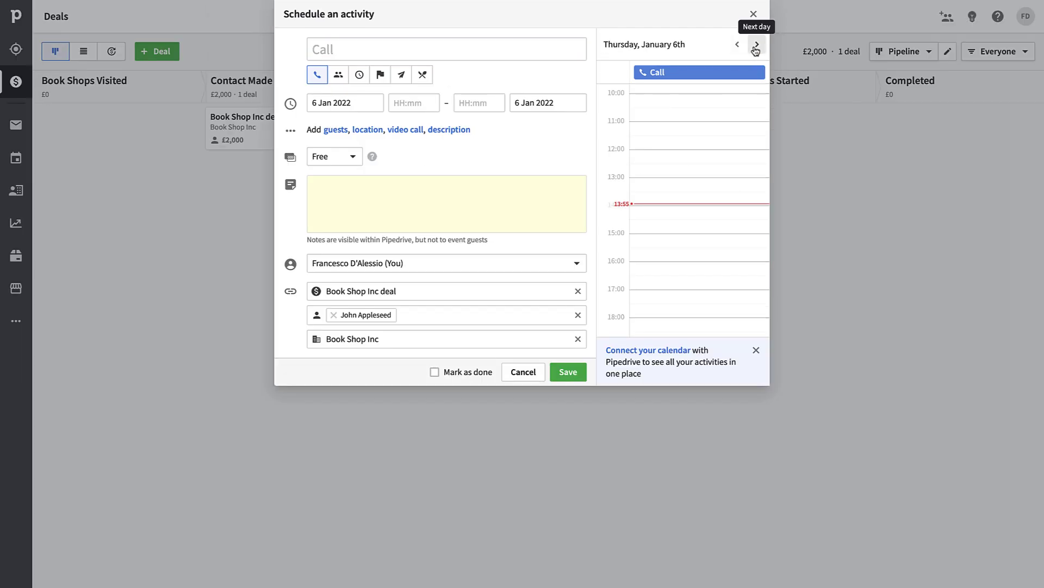
click(756, 48)
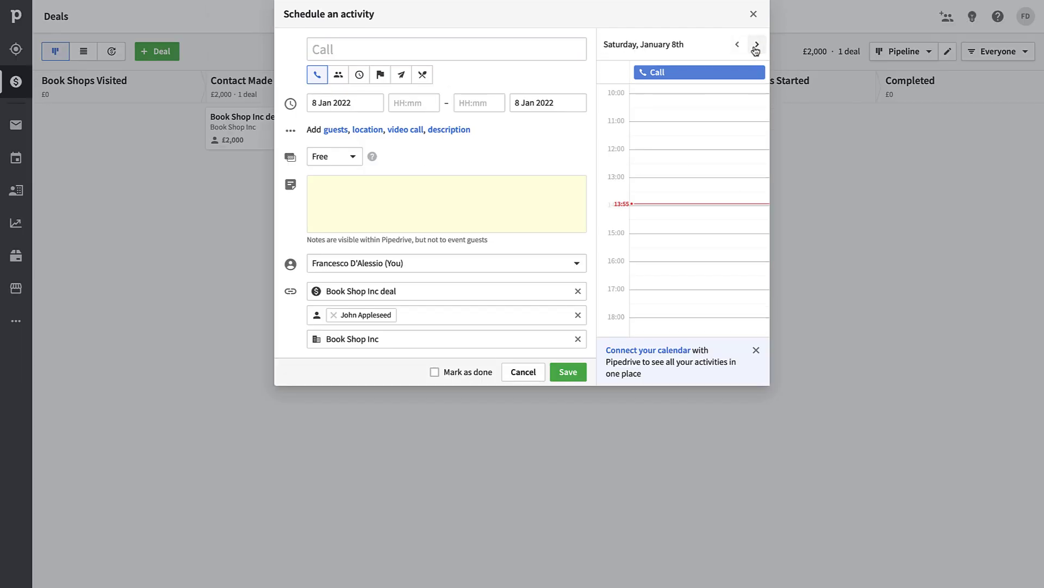
click(681, 225)
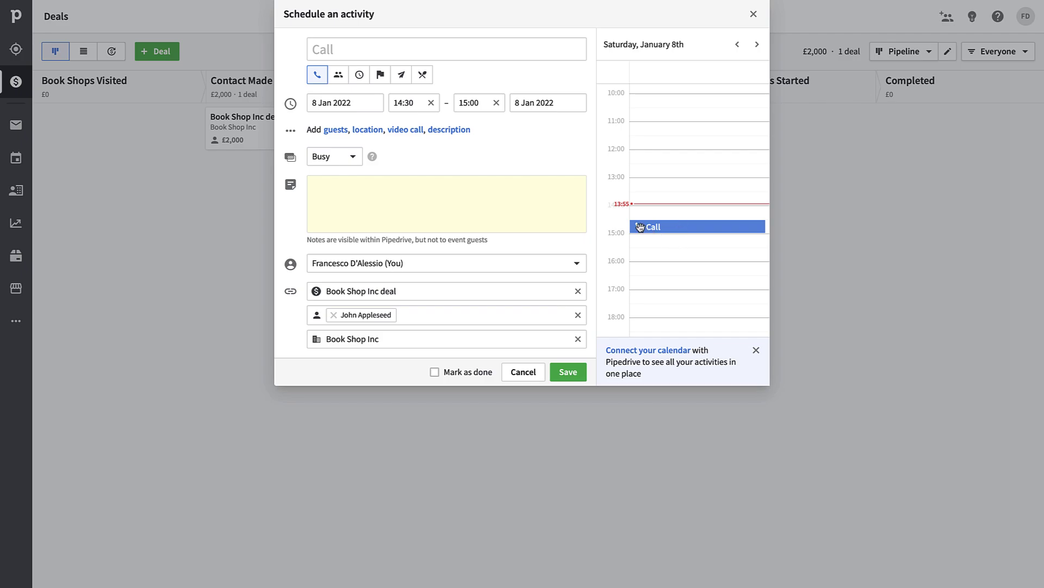
click(756, 45)
click(737, 45)
click(419, 57)
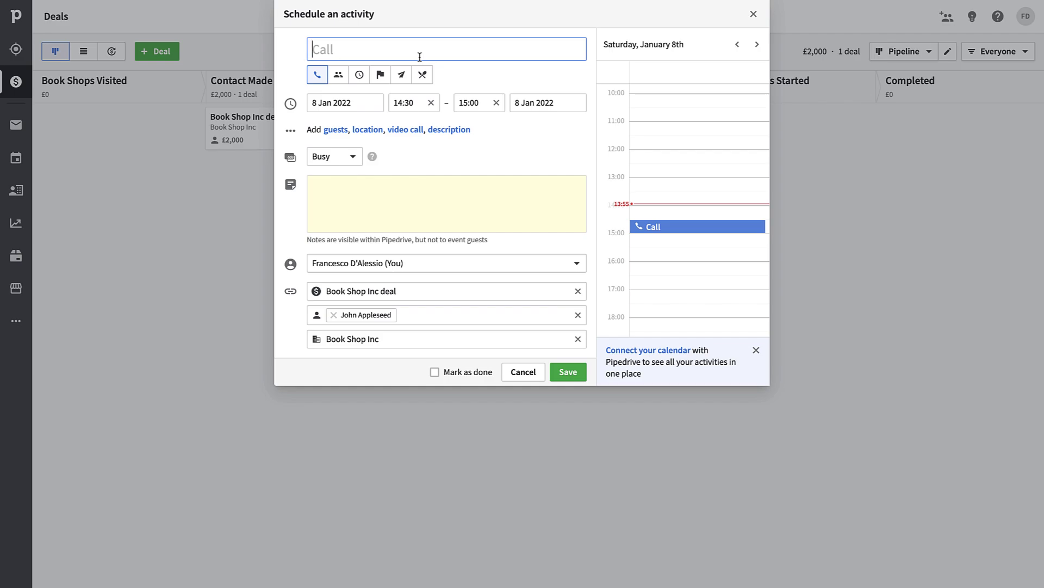
text(Call with John)
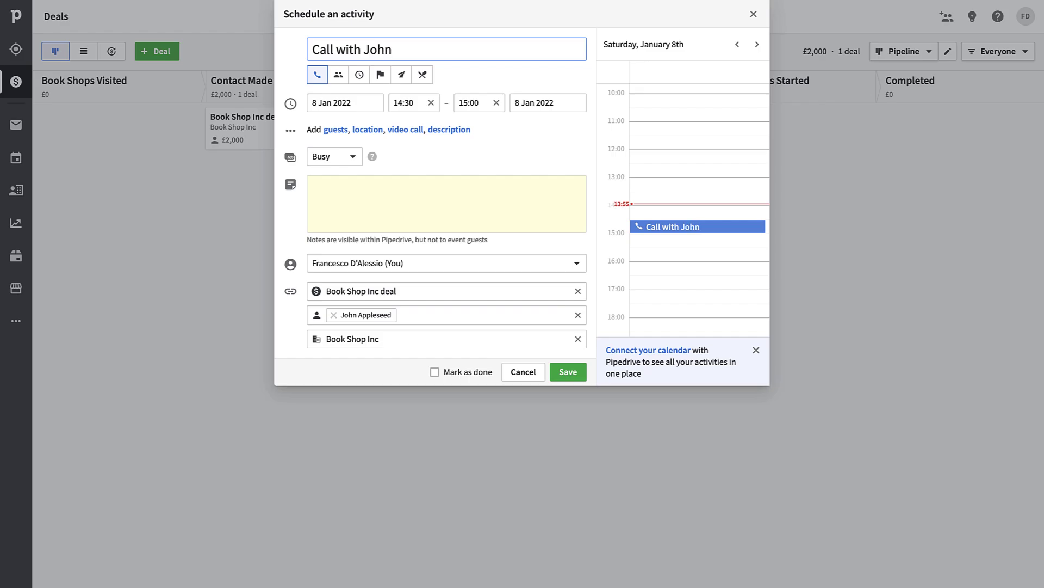
click(566, 373)
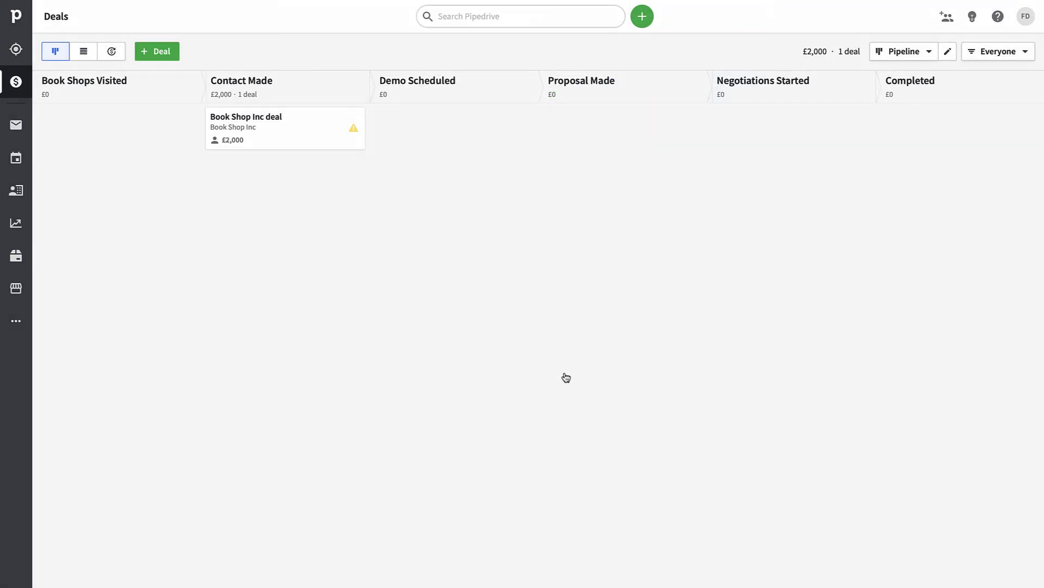
click(354, 133)
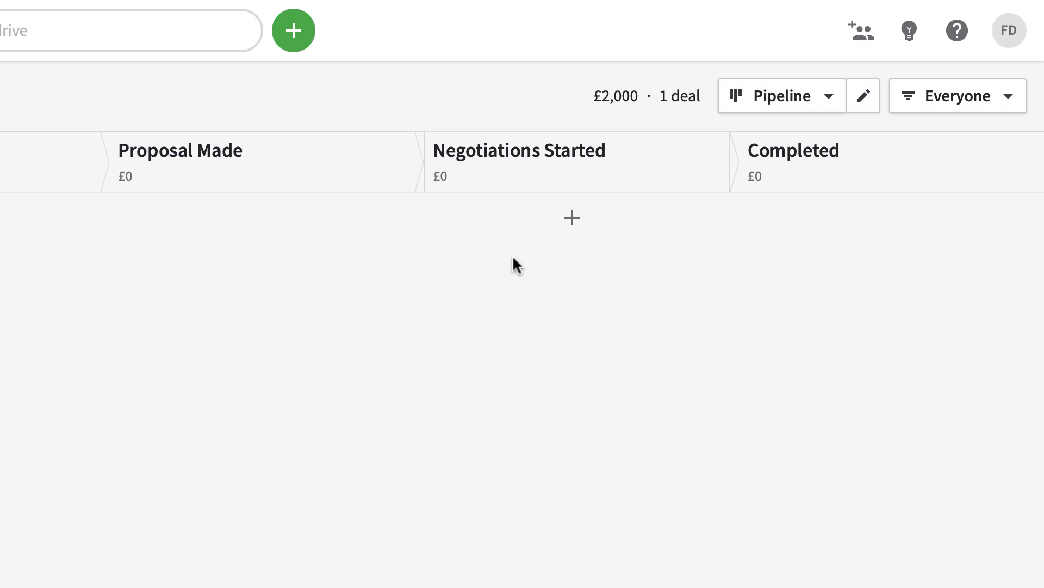
click(951, 110)
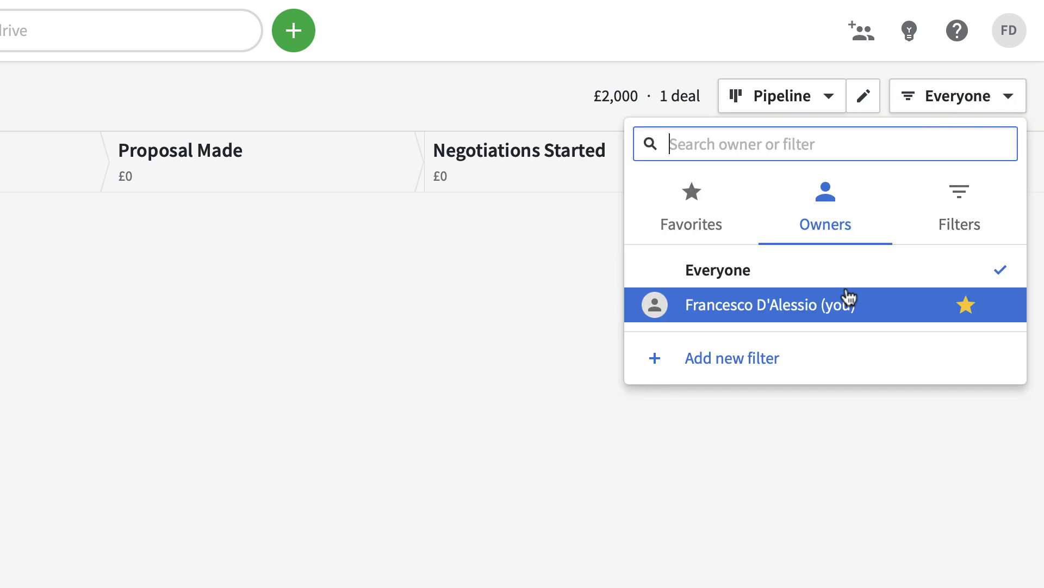
click(827, 320)
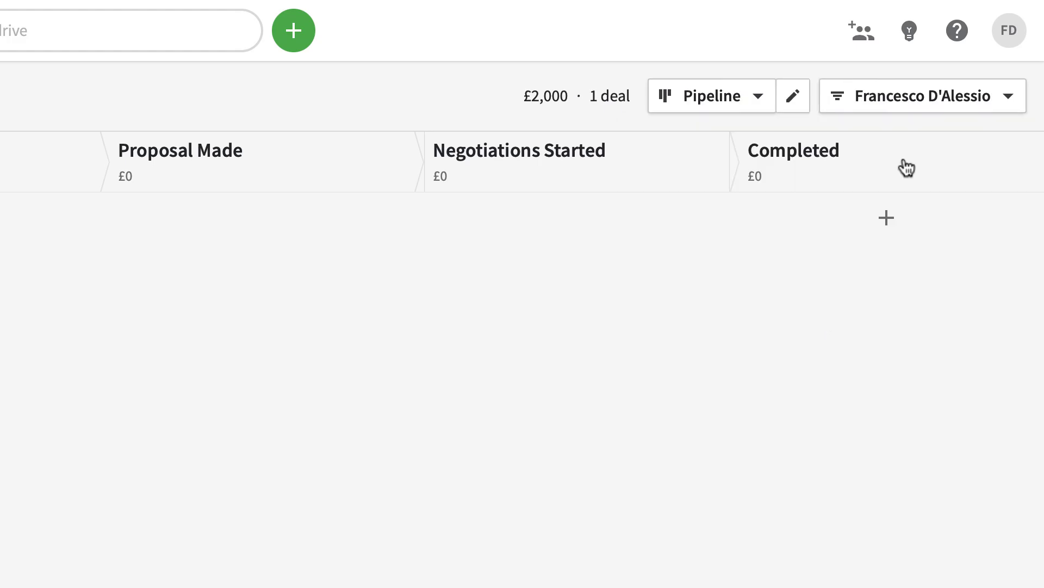
click(937, 95)
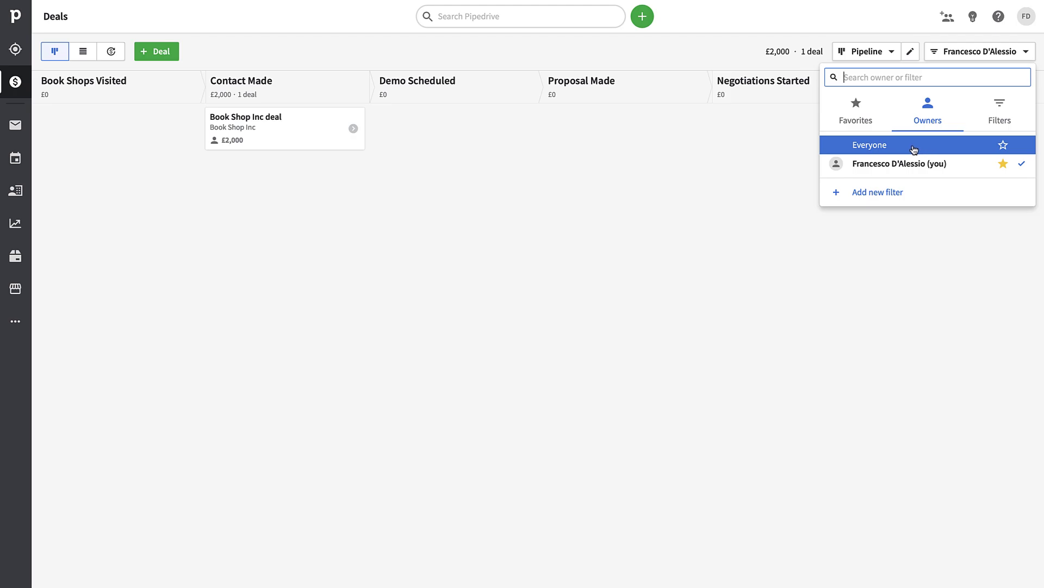
click(1003, 109)
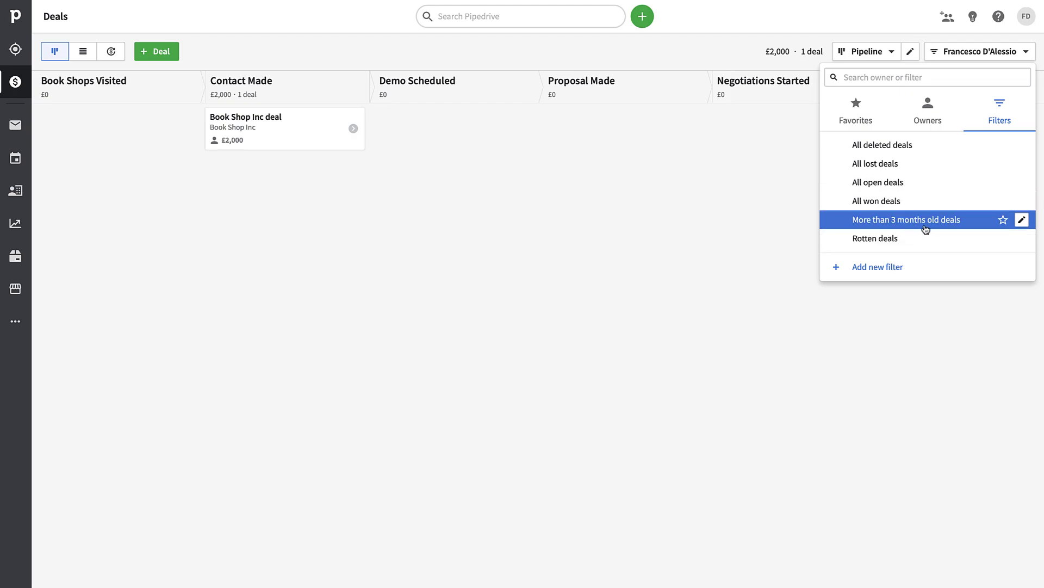
click(791, 156)
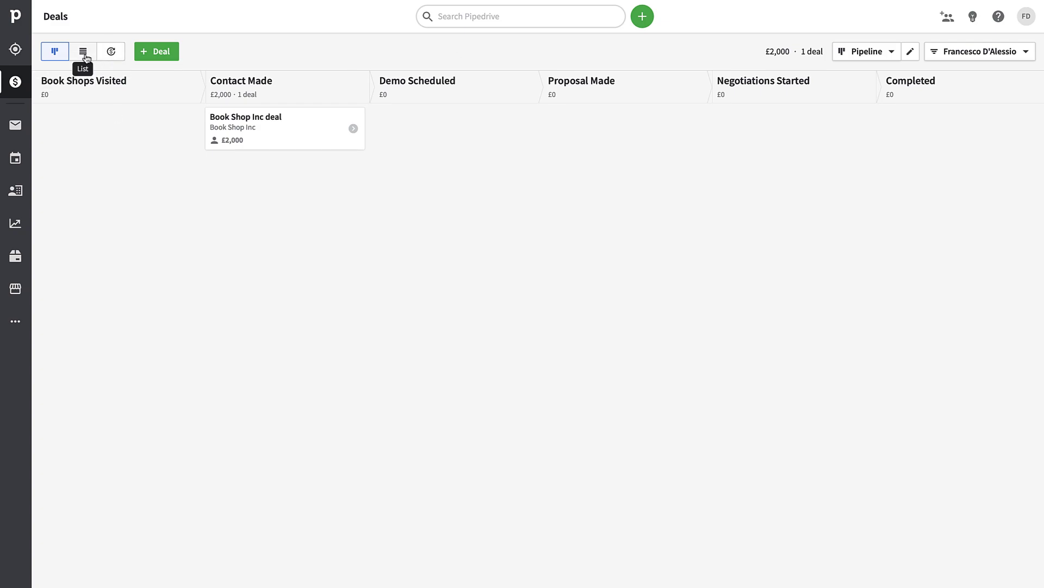
View deals as a monthly forecast, stepping ahead a month and back to January 2022.
click(111, 53)
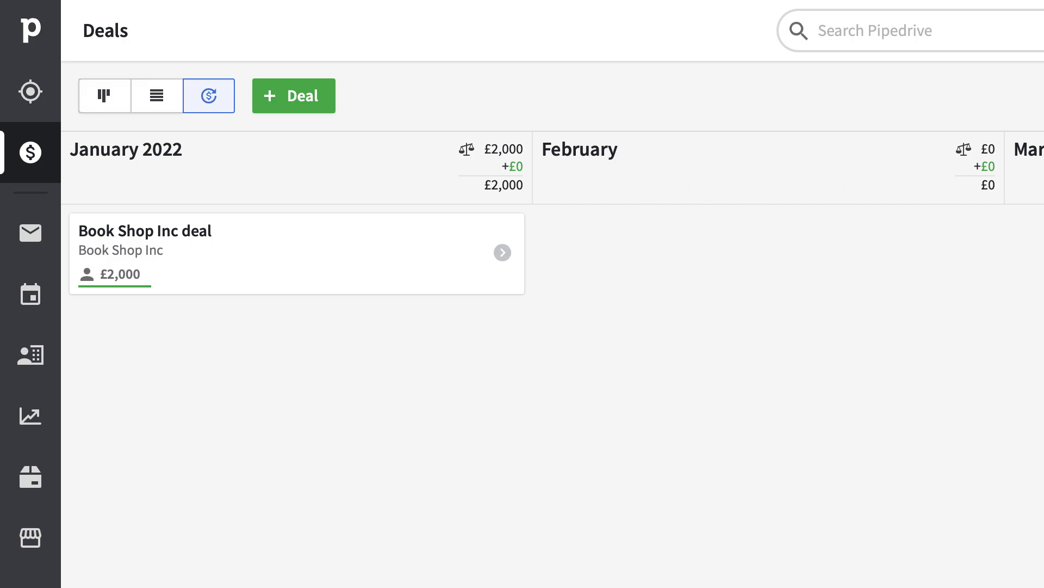
click(1005, 66)
click(745, 51)
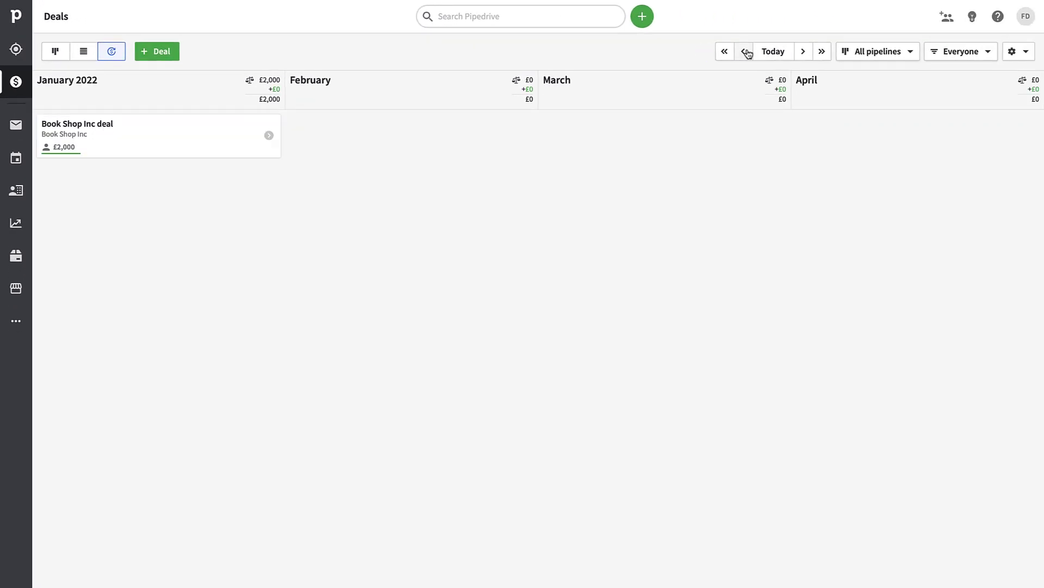
Switch to List view, back to Pipeline view, and bring up the Quick add menu.
click(83, 51)
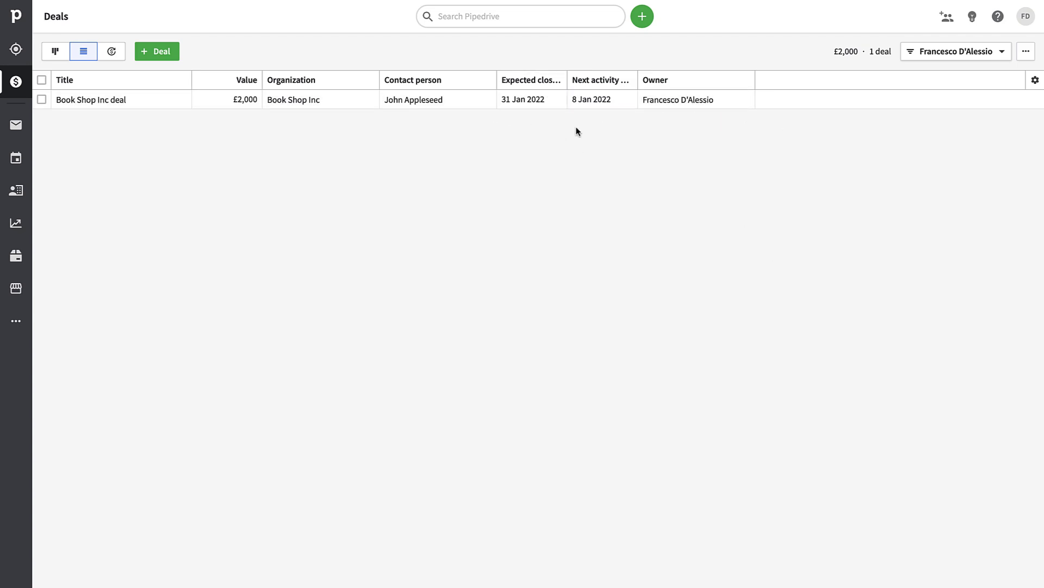
click(55, 51)
click(642, 20)
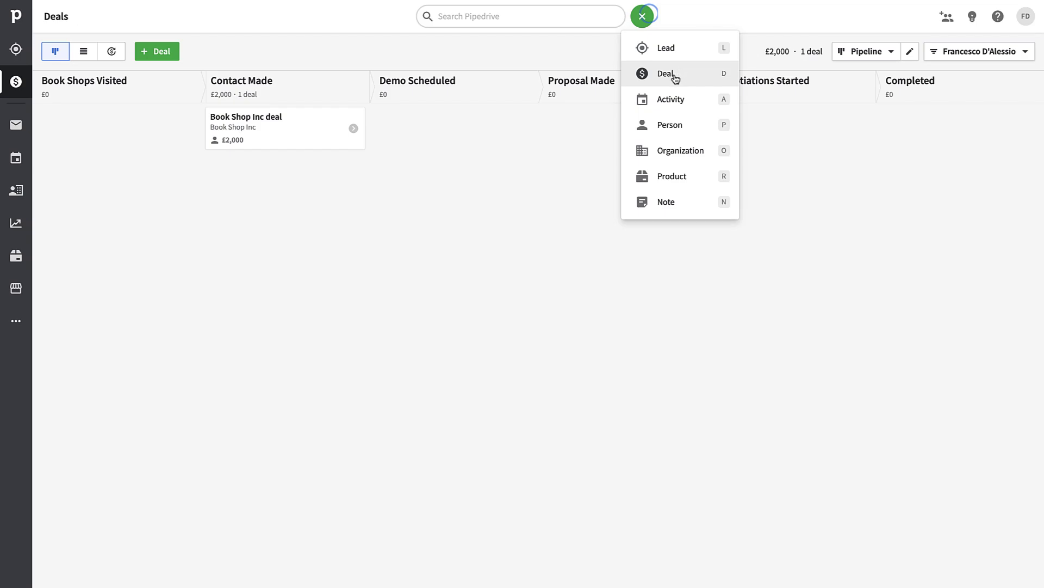
Dismiss Quick add and an unsaved Add deal form, then use the A shortcut for Schedule an activity.
click(523, 166)
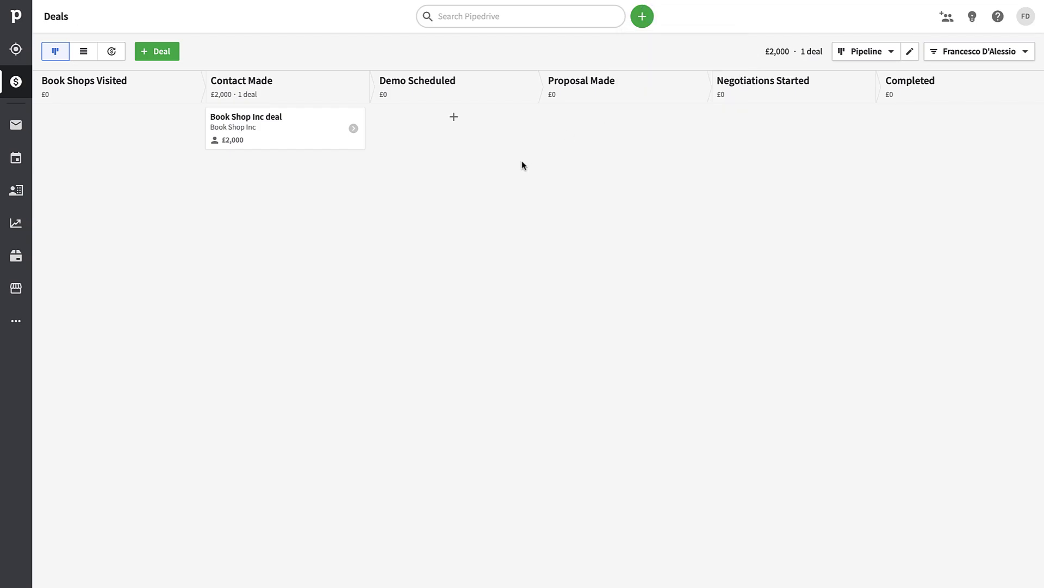
key(d)
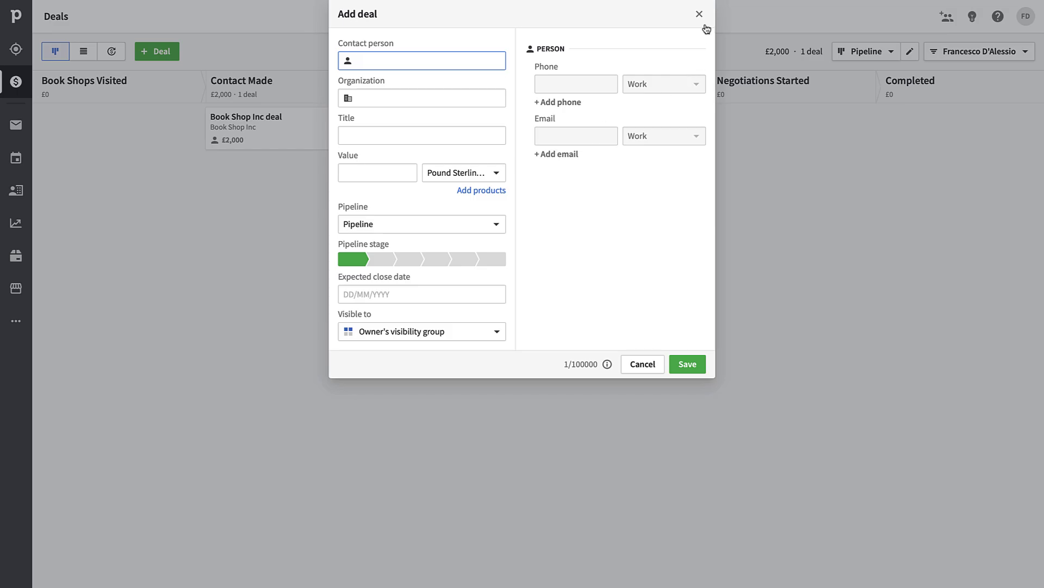
click(700, 15)
click(646, 23)
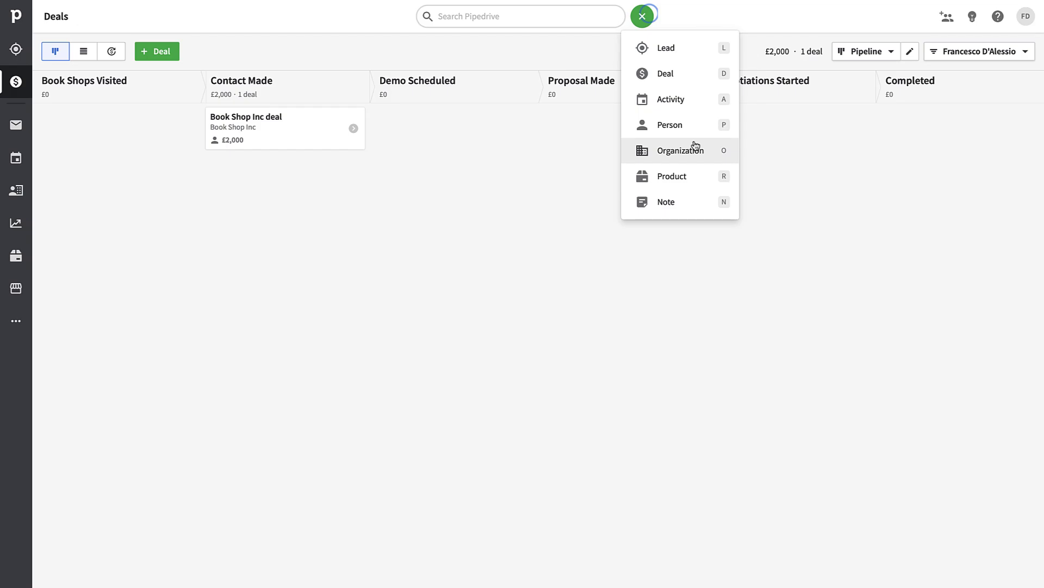
click(807, 179)
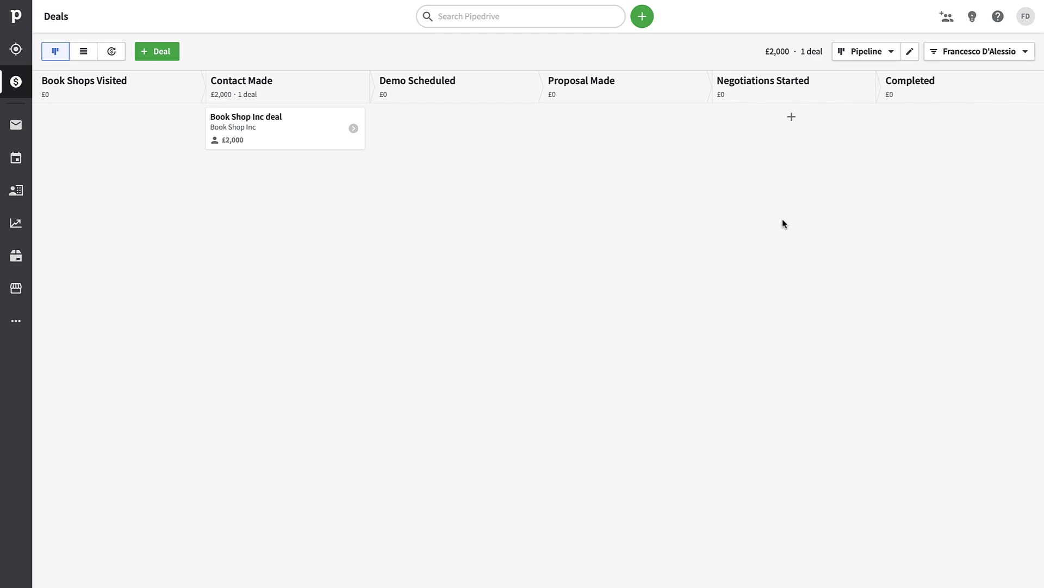
key(a)
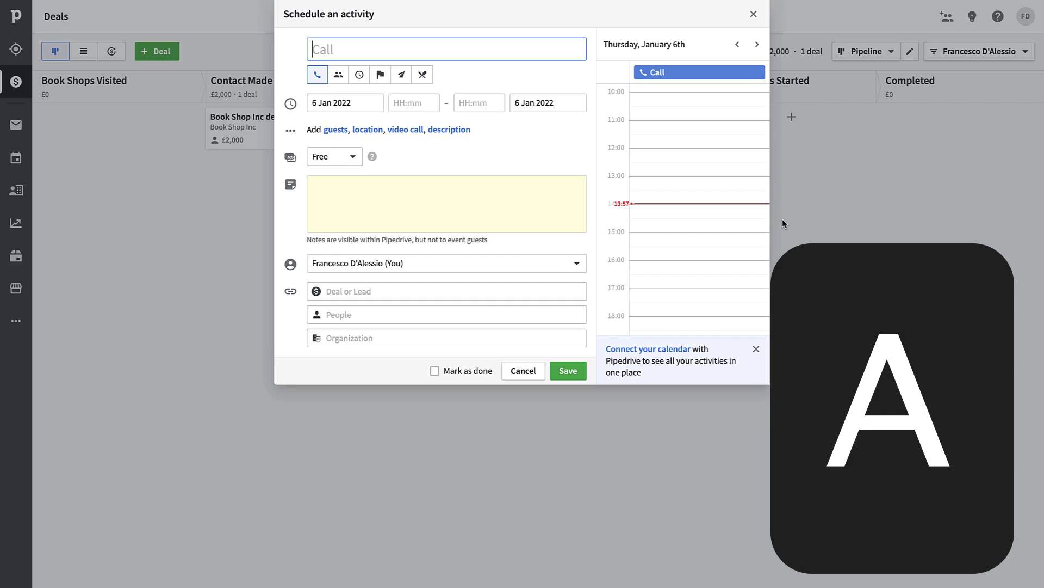
Make the activity a Lunch on 6 Jan 2022, 14:00–14:30, with subject 'Lunch'.
click(422, 74)
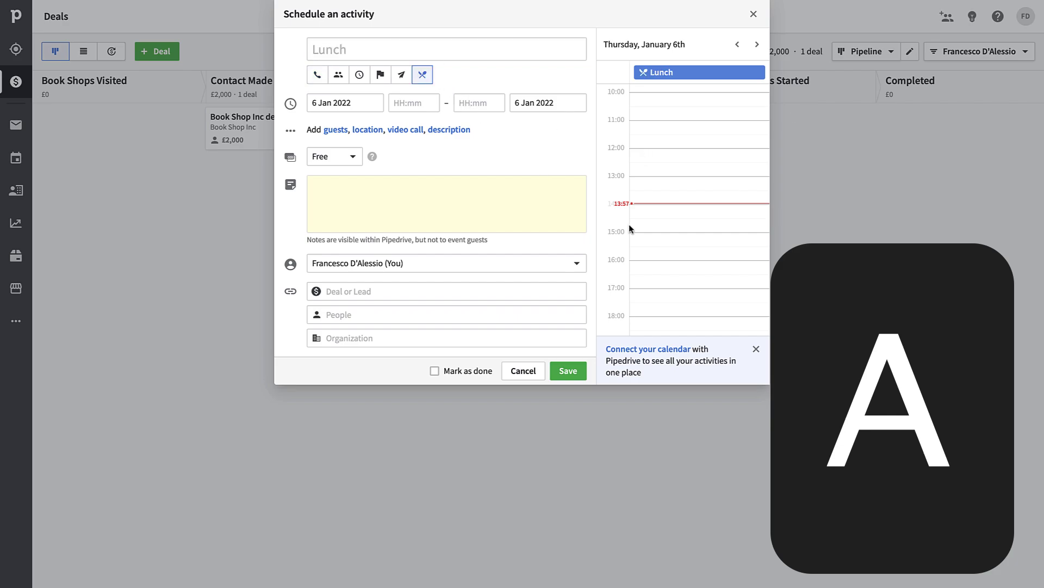
click(671, 213)
click(339, 53)
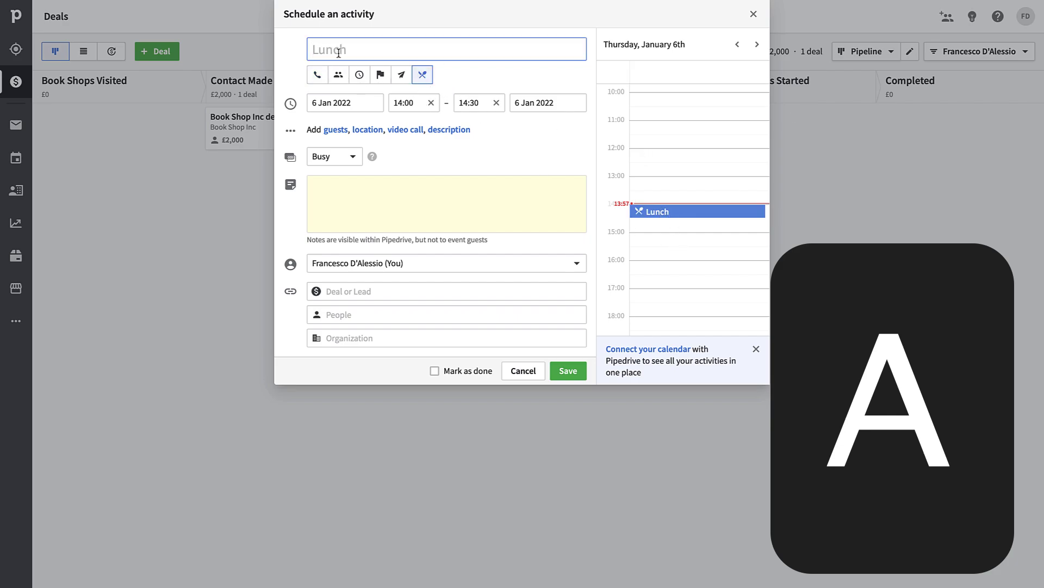
text(Lunch)
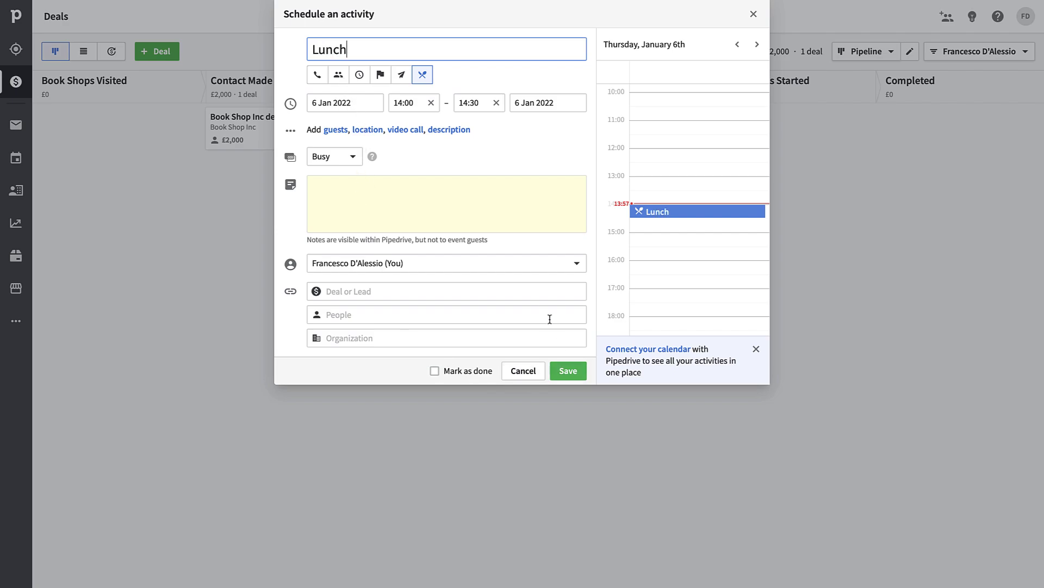
Link the Book Shop Inc contact in People and save the lunch.
click(435, 311)
text(johnm)
key(BackSpace)
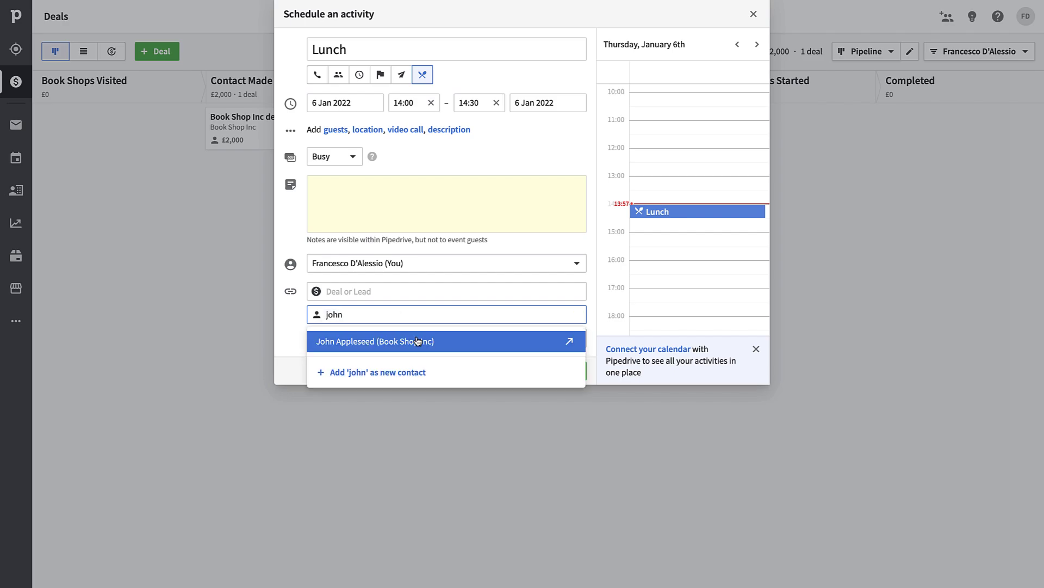
click(421, 340)
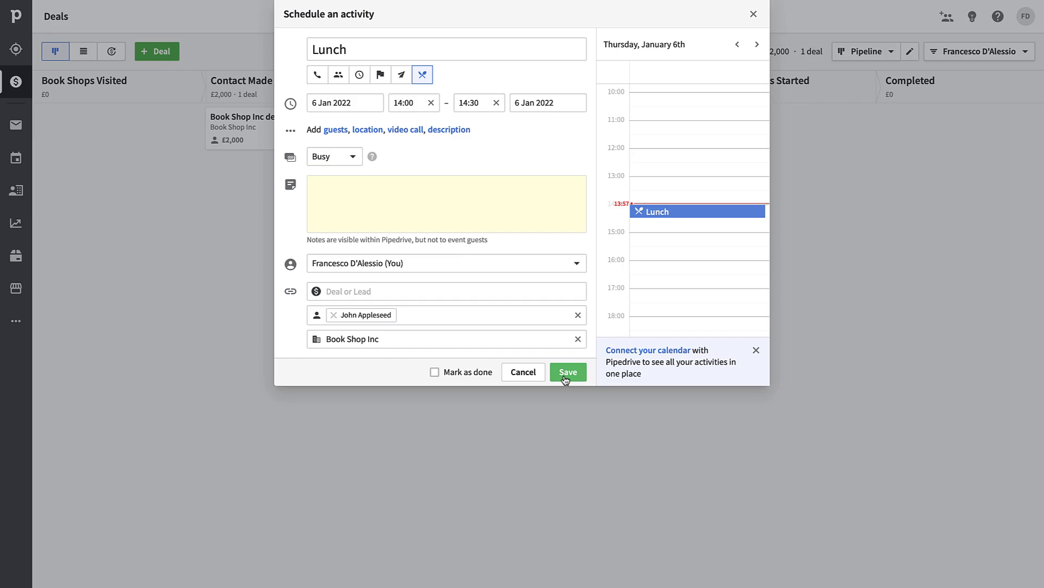
click(566, 373)
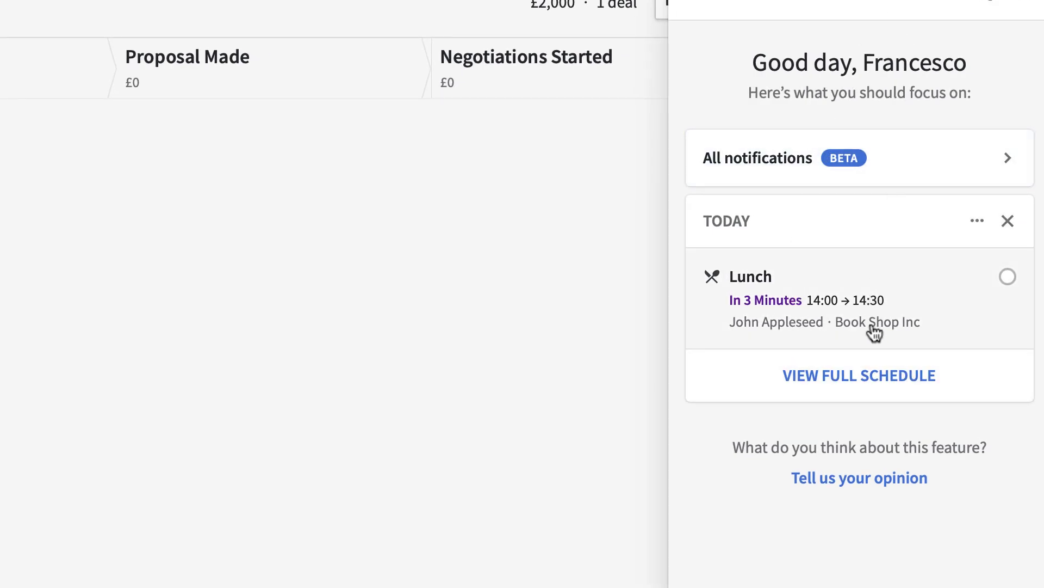
Open the full Activities schedule from the focus side panel's VIEW FULL SCHEDULE.
click(892, 384)
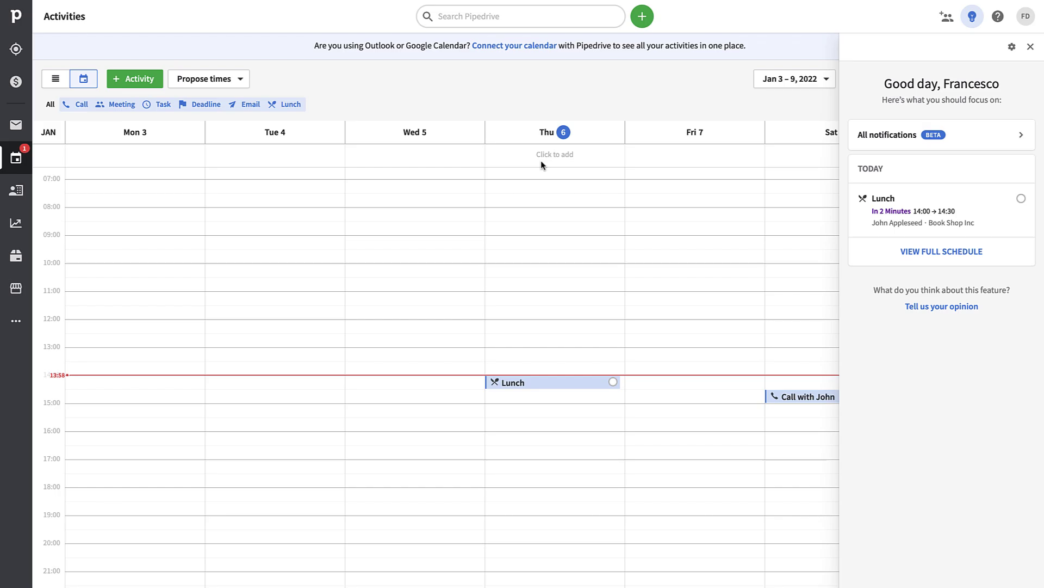
Review the General availability settings under Propose times > Manage availability, then close them.
click(201, 78)
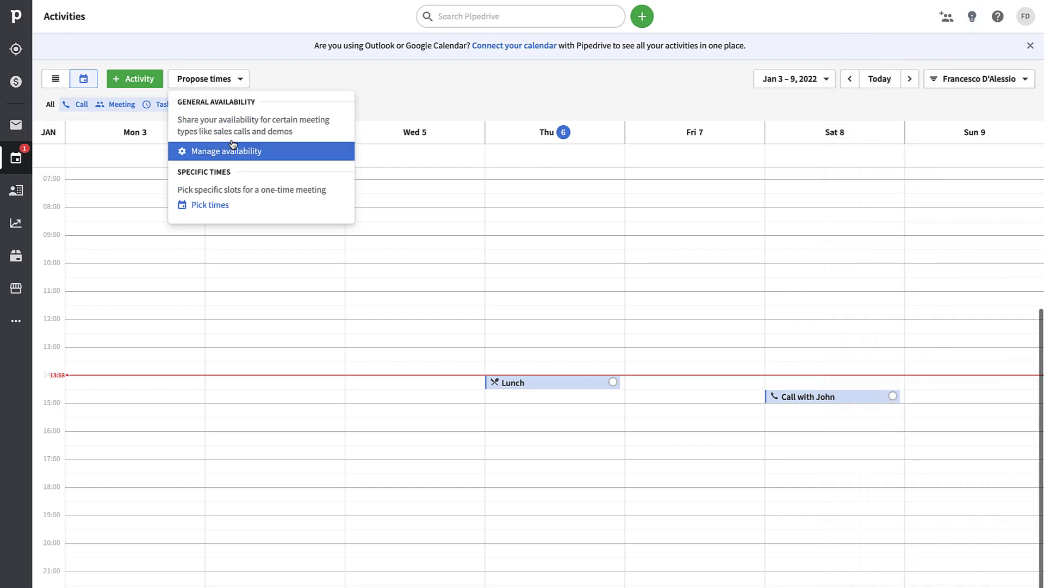
click(277, 150)
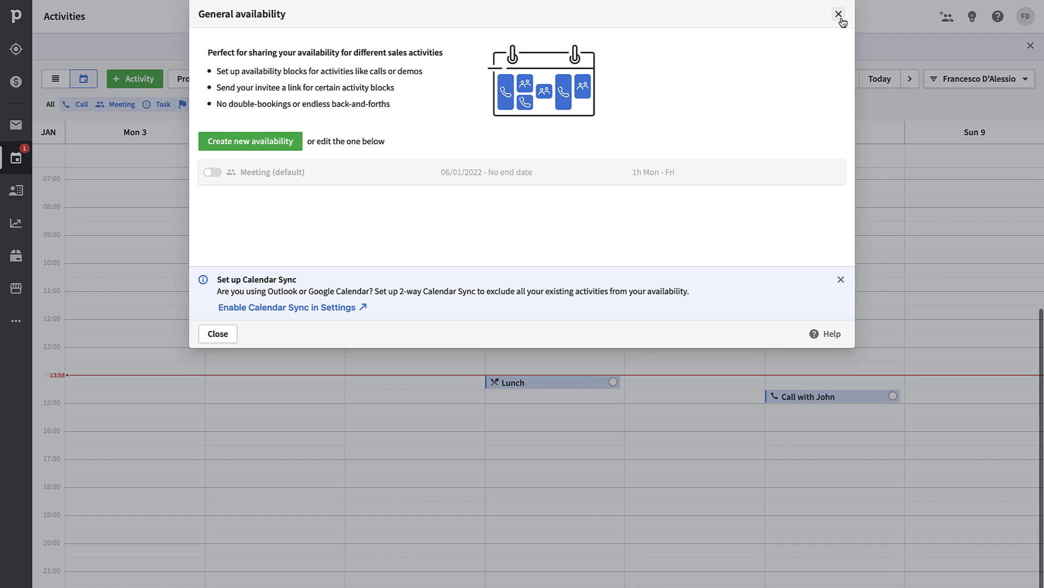
click(839, 15)
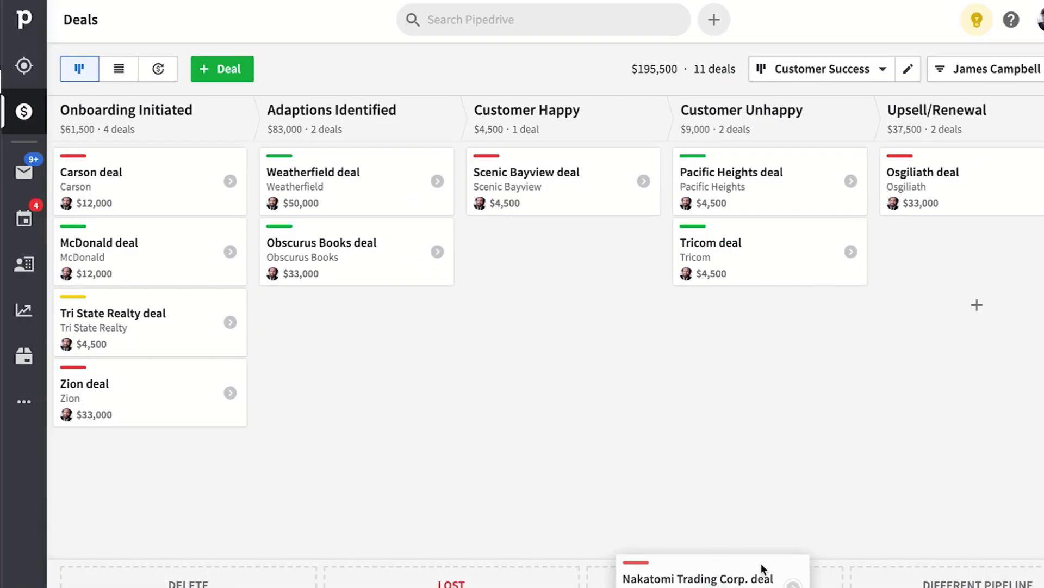
Mark the Nakatomi Trading Corp. deal as won and show the pipeline list on the Sales Pipeline board.
drag(761, 569, 762, 581)
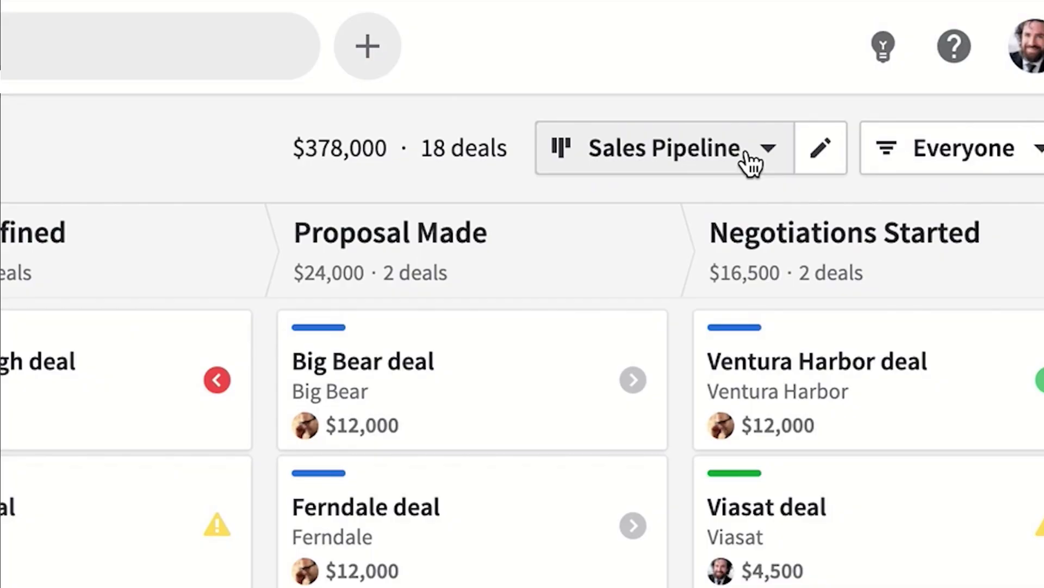
click(751, 158)
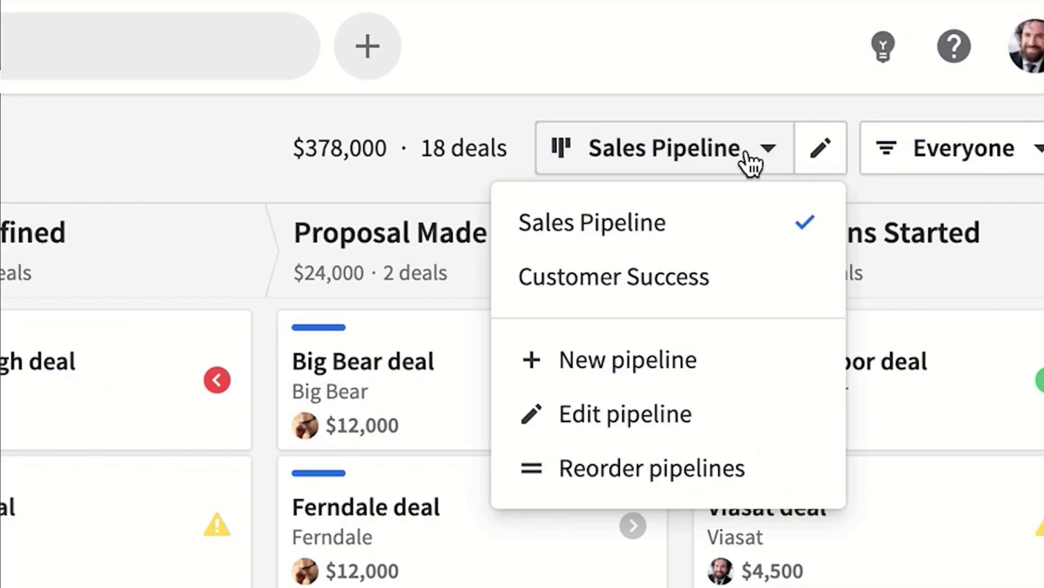